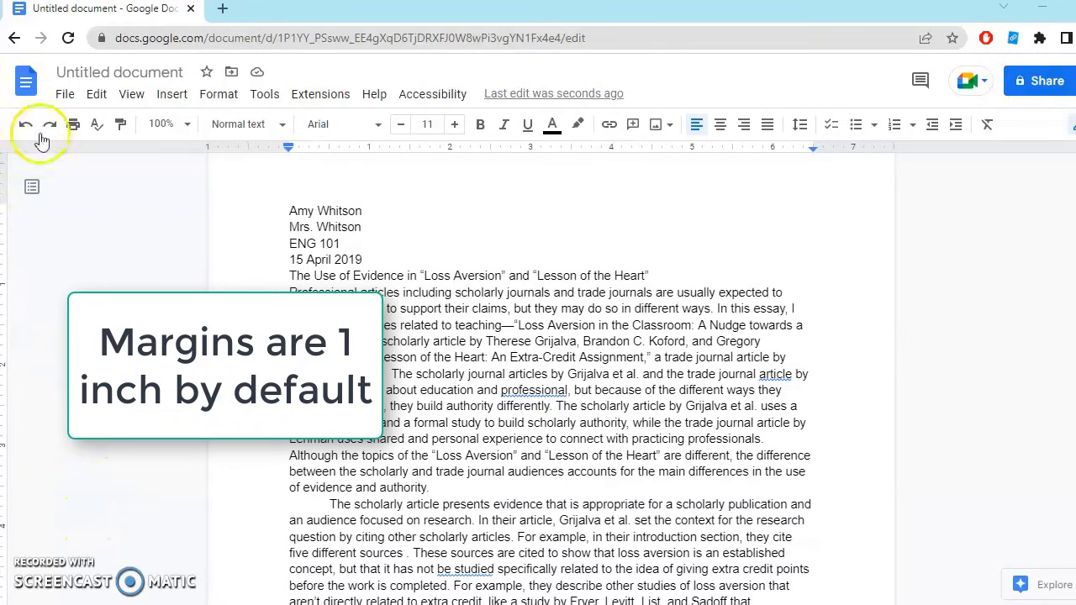
Check Page setup and keep the one-inch margins
left_click(69, 97)
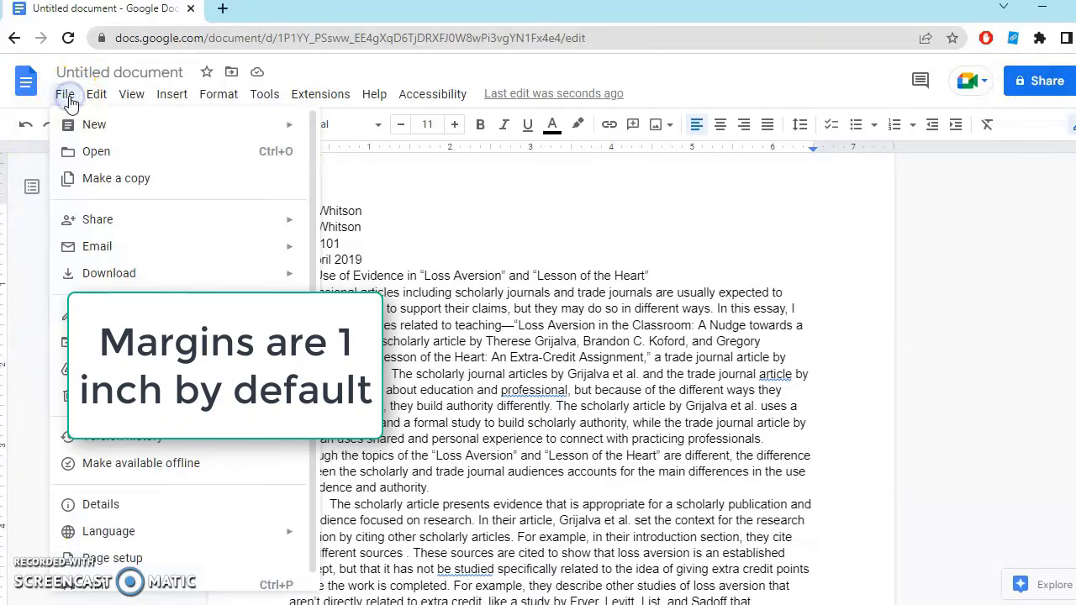
left_click(133, 558)
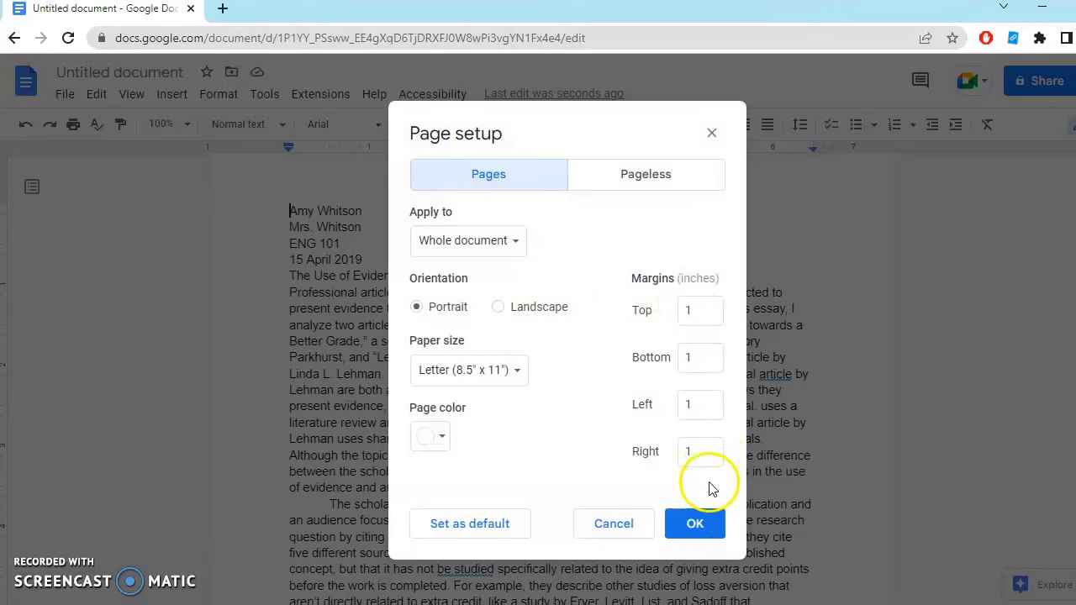
left_click(698, 524)
left_click(691, 504)
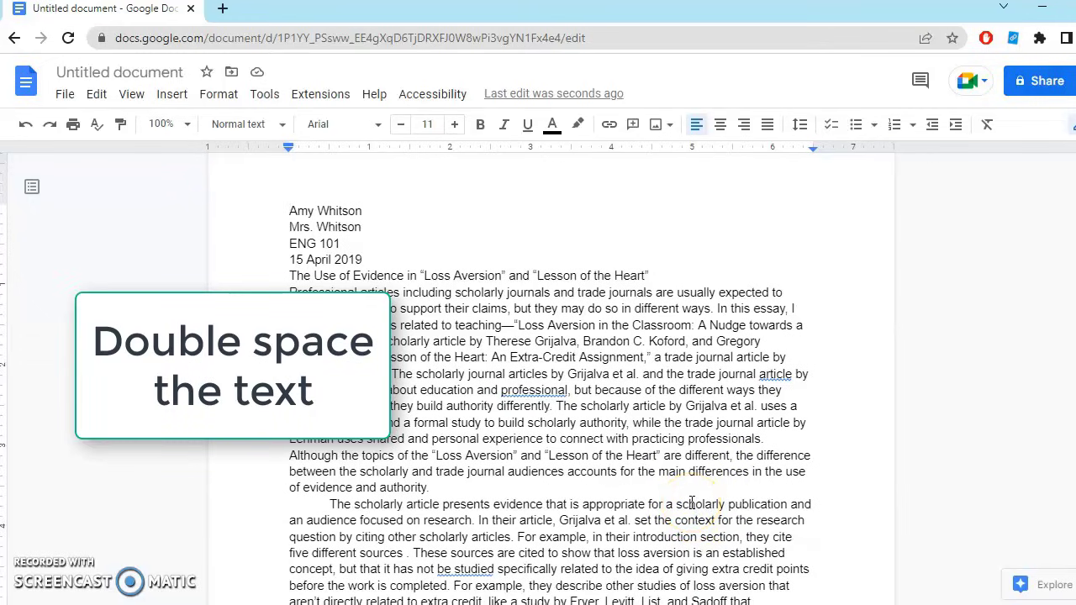
Select all the essay text and set line spacing to Double
key("ctrl+a")
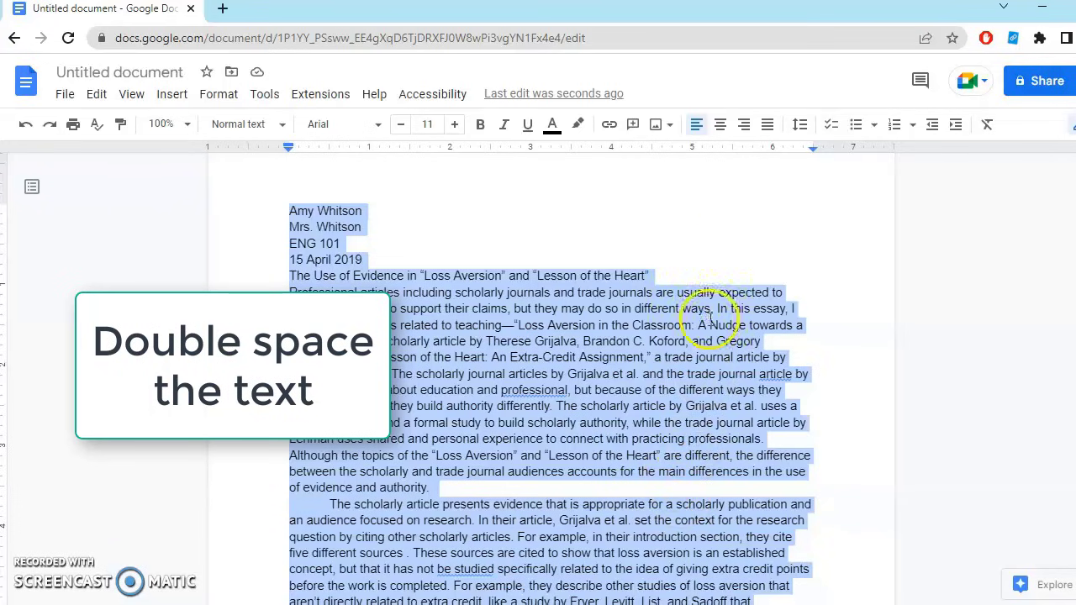
left_click(798, 131)
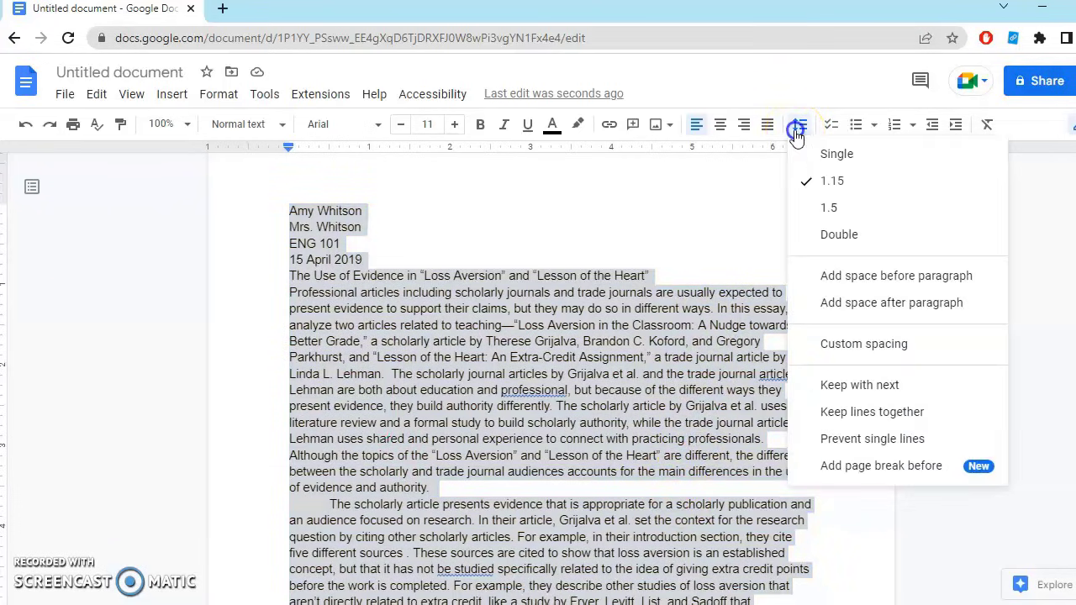
left_click(811, 233)
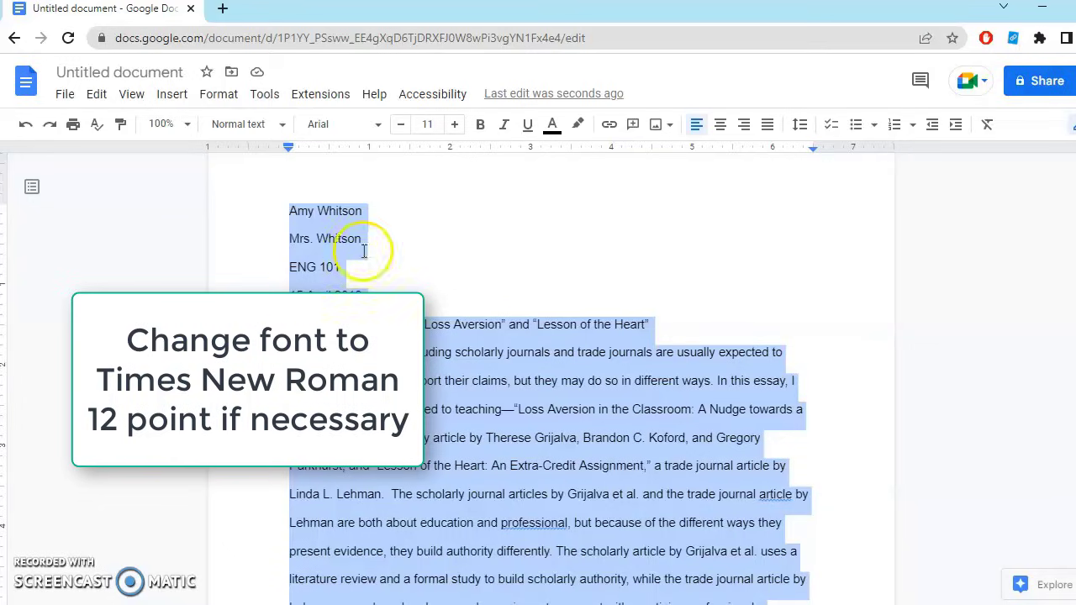
Change the selected essay text from Arial 11 to Times New Roman 12
left_click(328, 132)
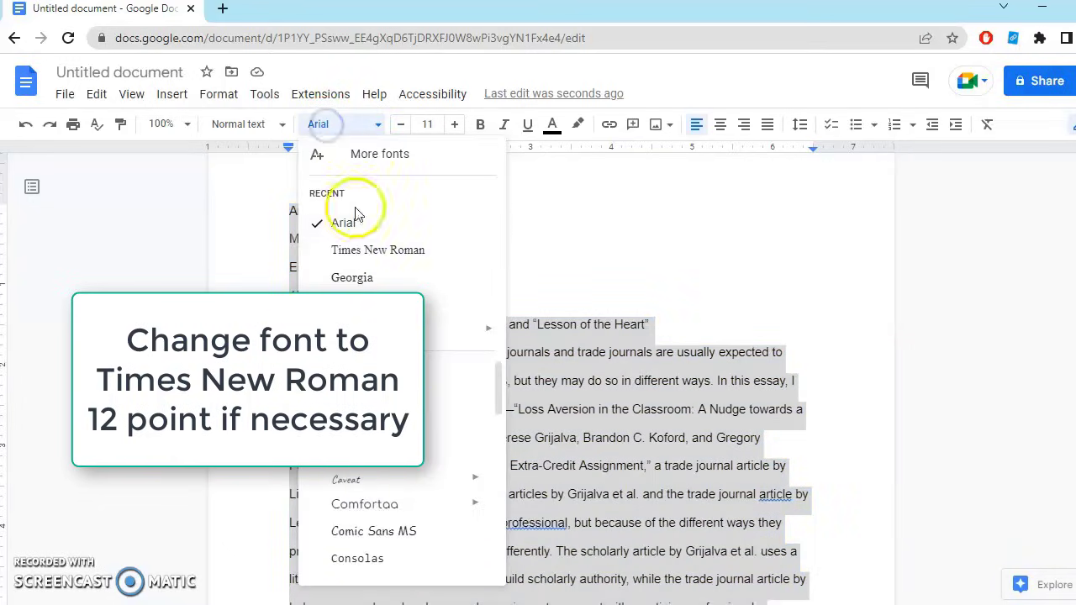
left_click(340, 245)
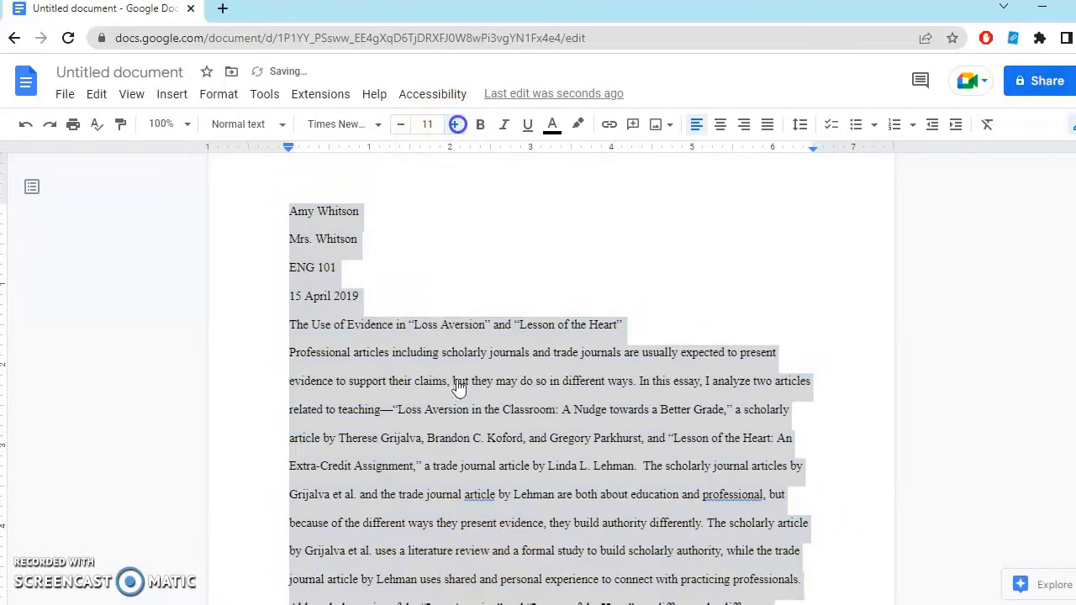
left_click(455, 123)
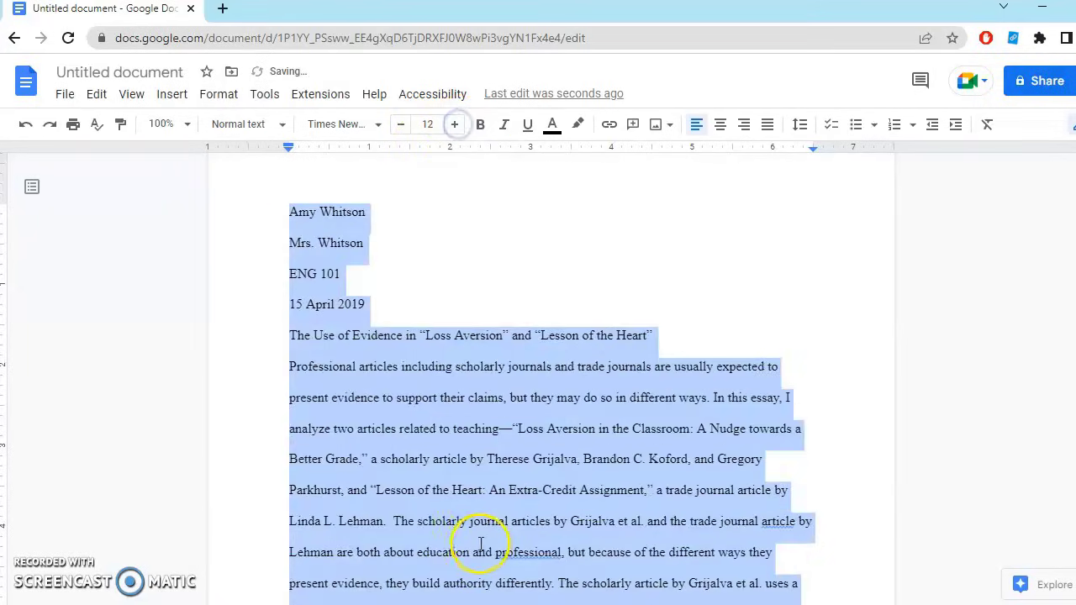
left_click(484, 490)
scroll(554, 387, "up", 1)
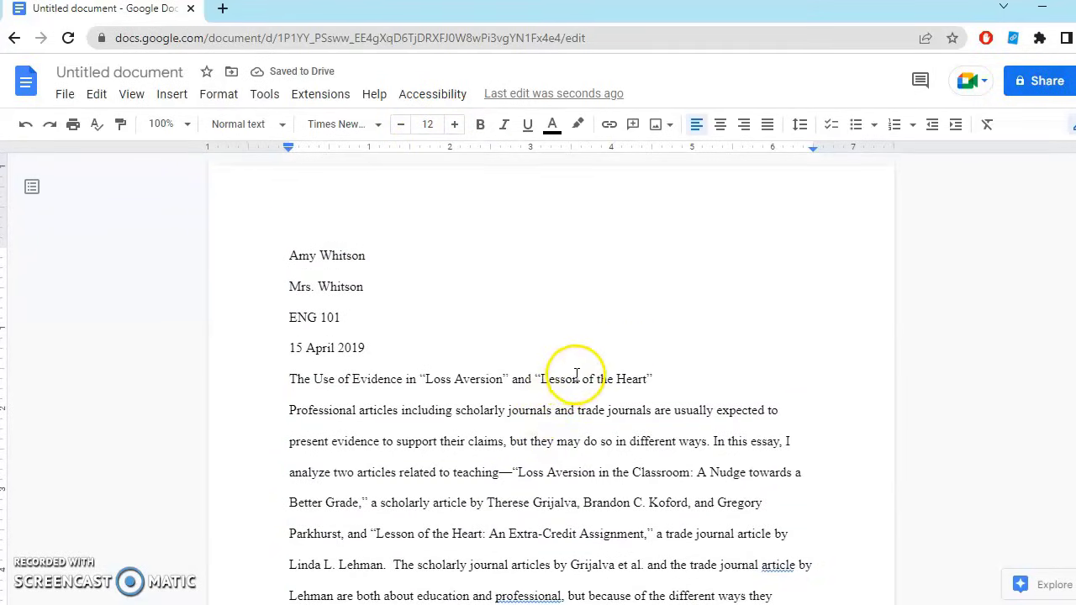
Insert top-right page numbers and type the writer's surname before the number in the header
left_click(172, 94)
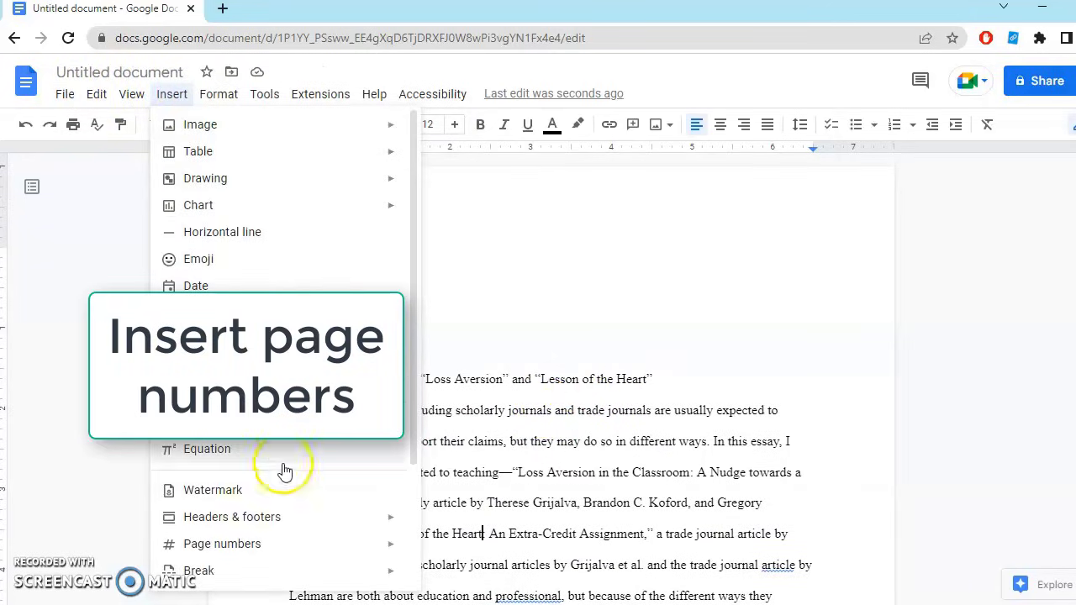
mouse_move(222, 544)
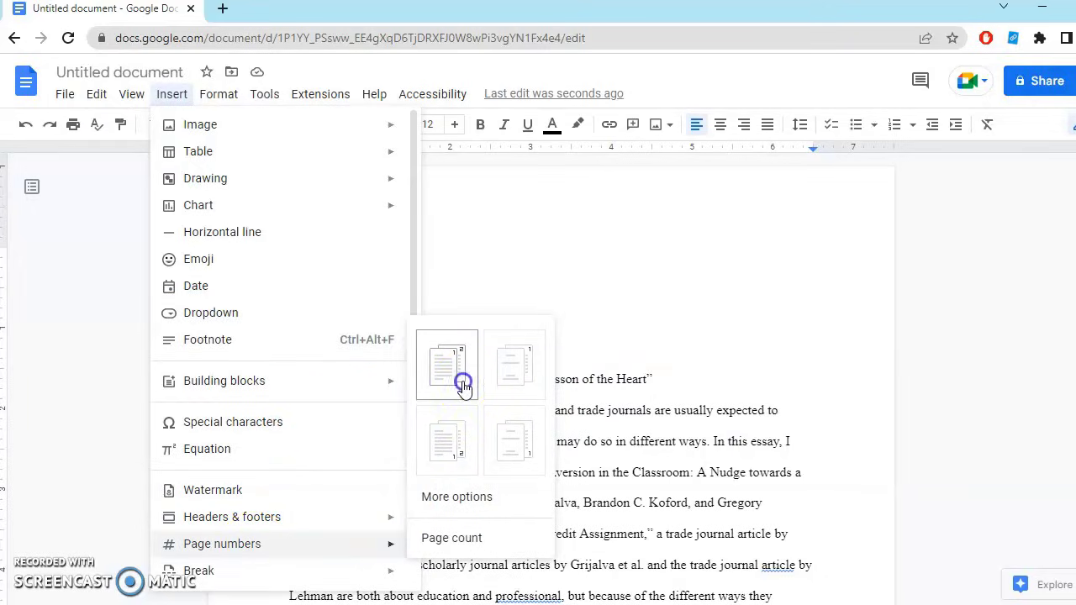
left_click(464, 388)
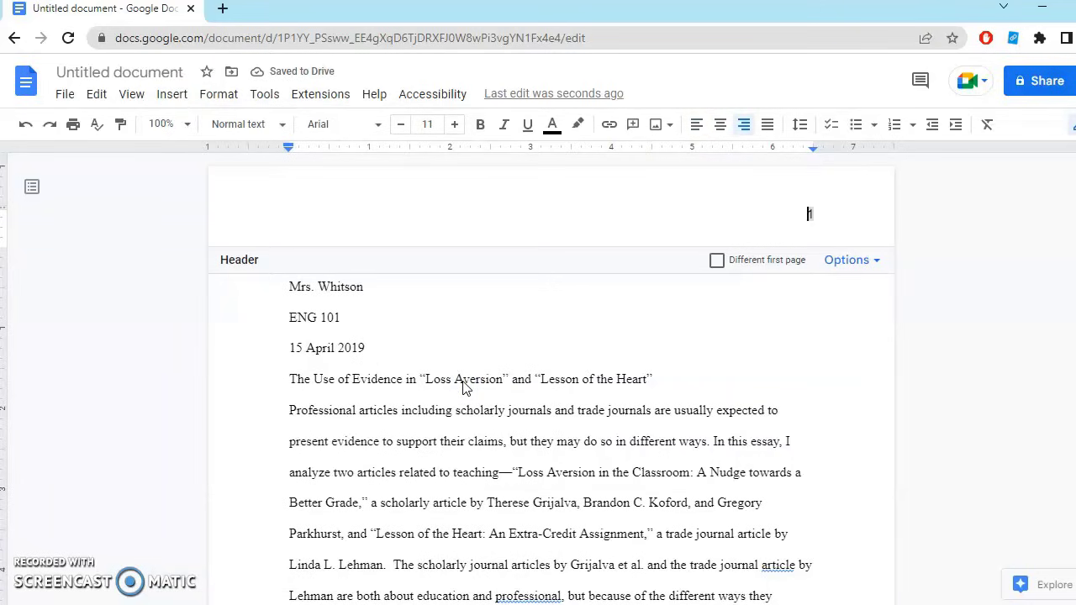
type("Whitson")
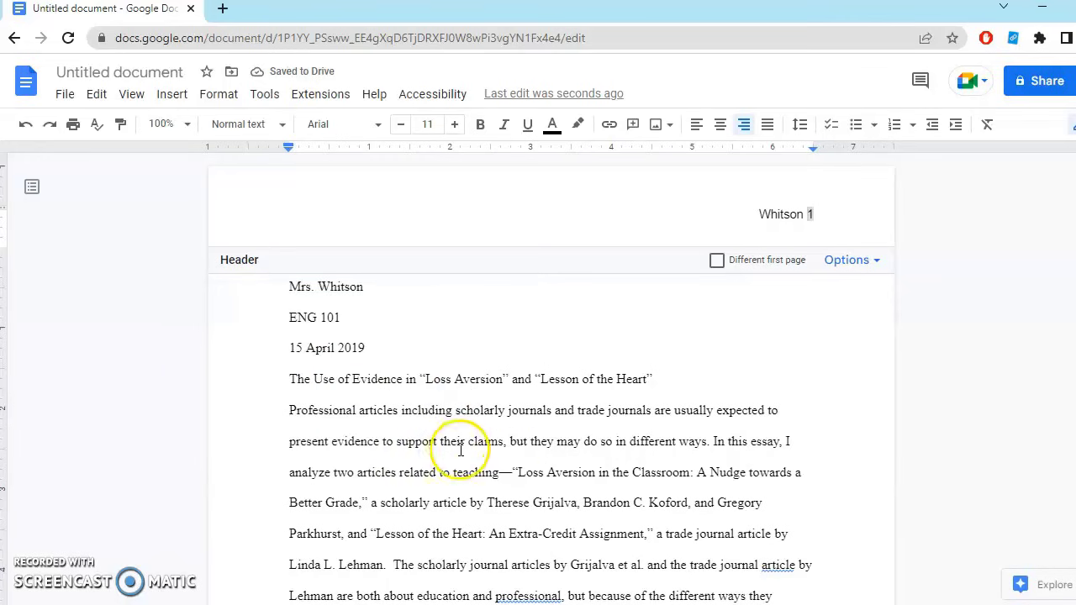
scroll(456, 451, "down", 4)
scroll(504, 437, "down", 5)
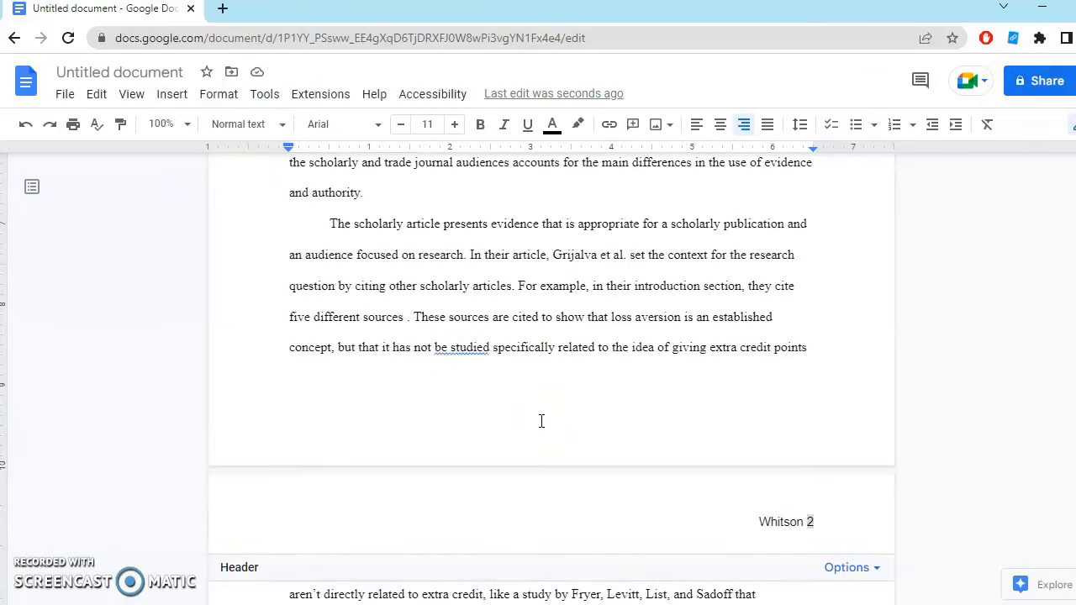
scroll(542, 421, "up", 1)
scroll(541, 421, "up", 5)
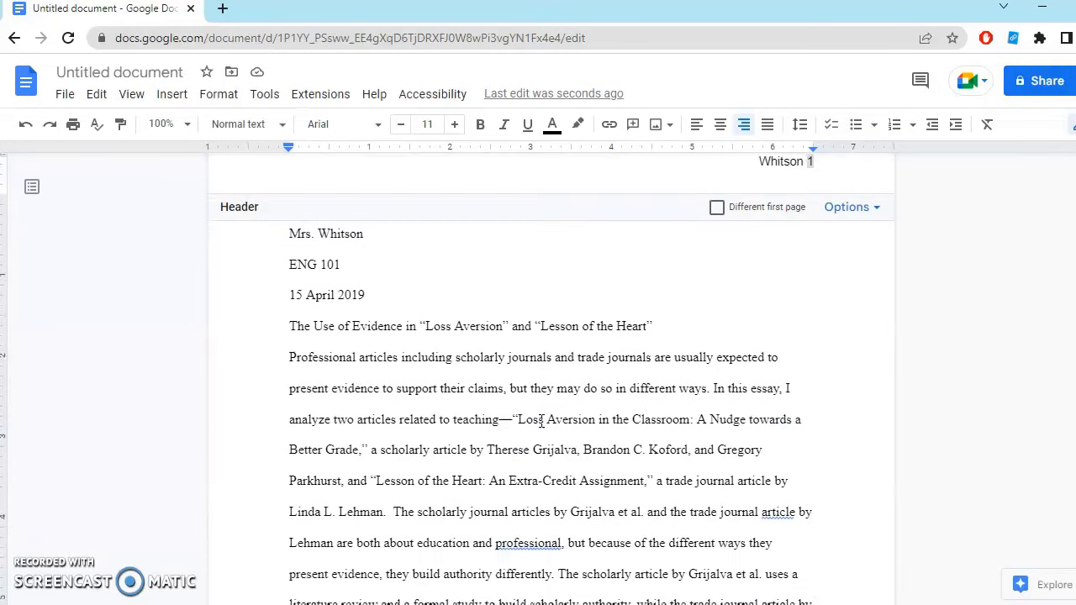
scroll(541, 421, "up", 1)
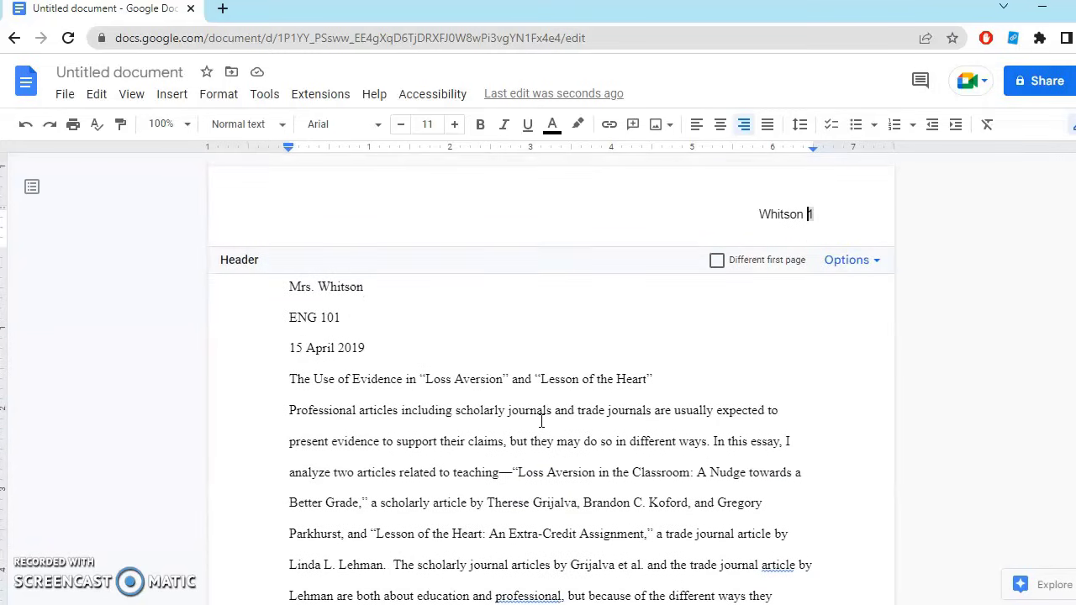
left_click(167, 94)
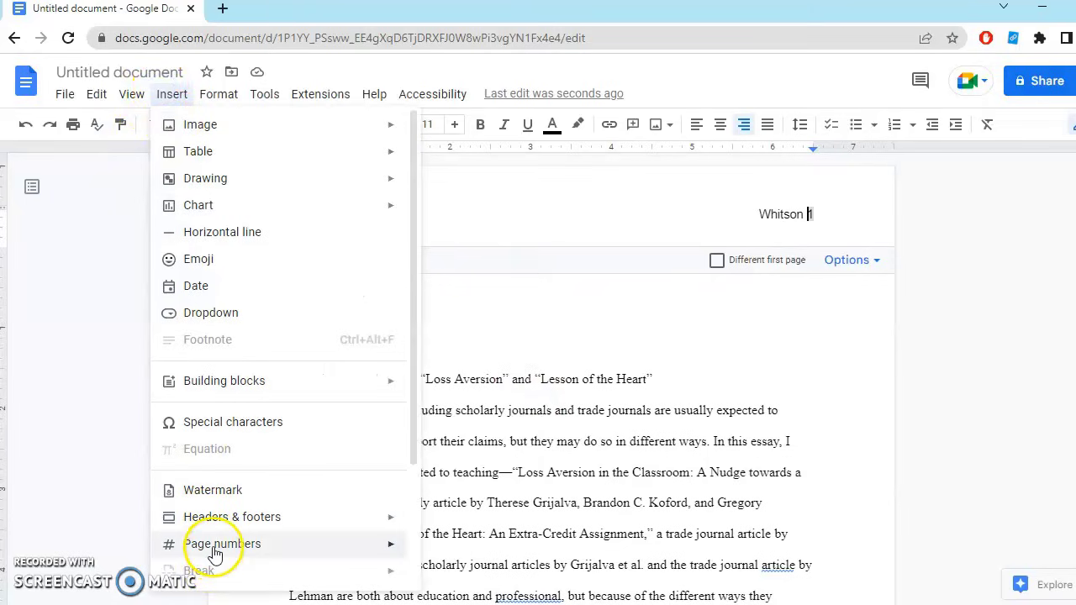
Set the header's surname and page number to Times New Roman 12 point
mouse_move(222, 544)
left_click(772, 396)
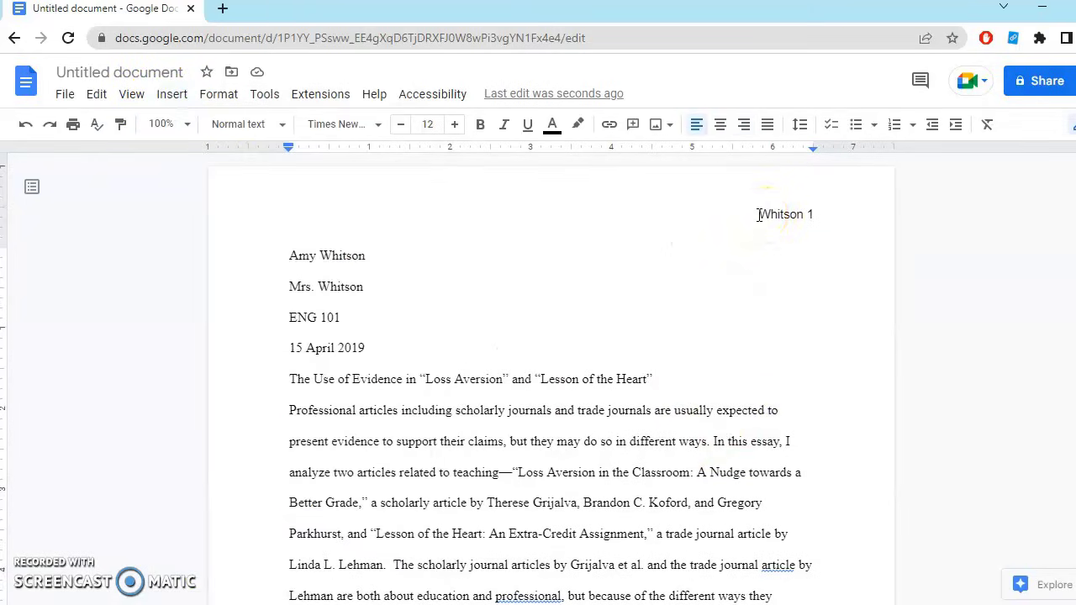
left_click(884, 216)
left_click_drag(747, 213, 814, 213)
double_click(773, 214)
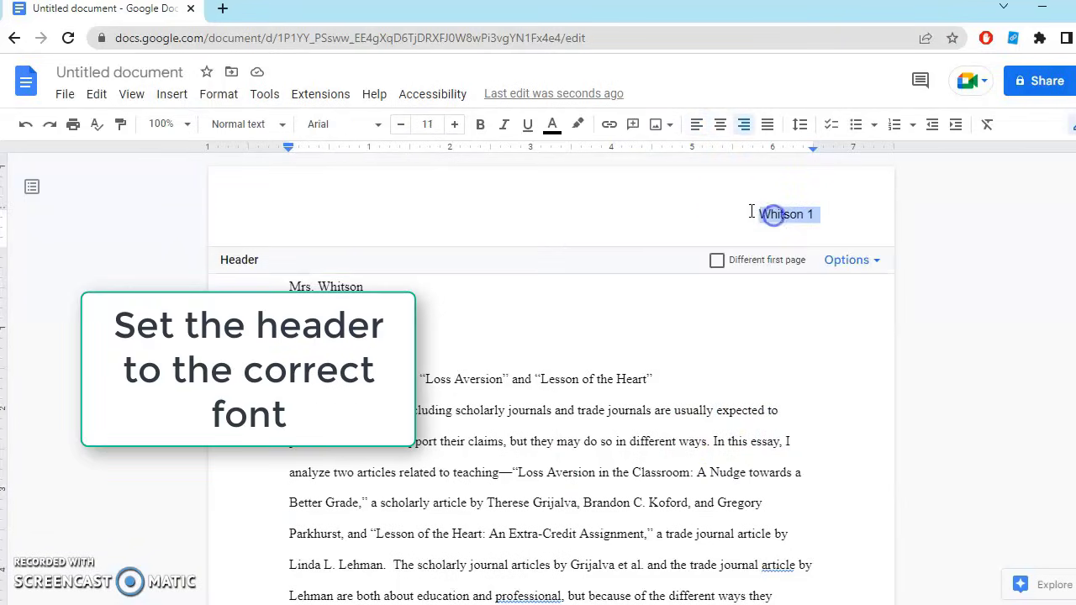
left_click(326, 126)
left_click(355, 221)
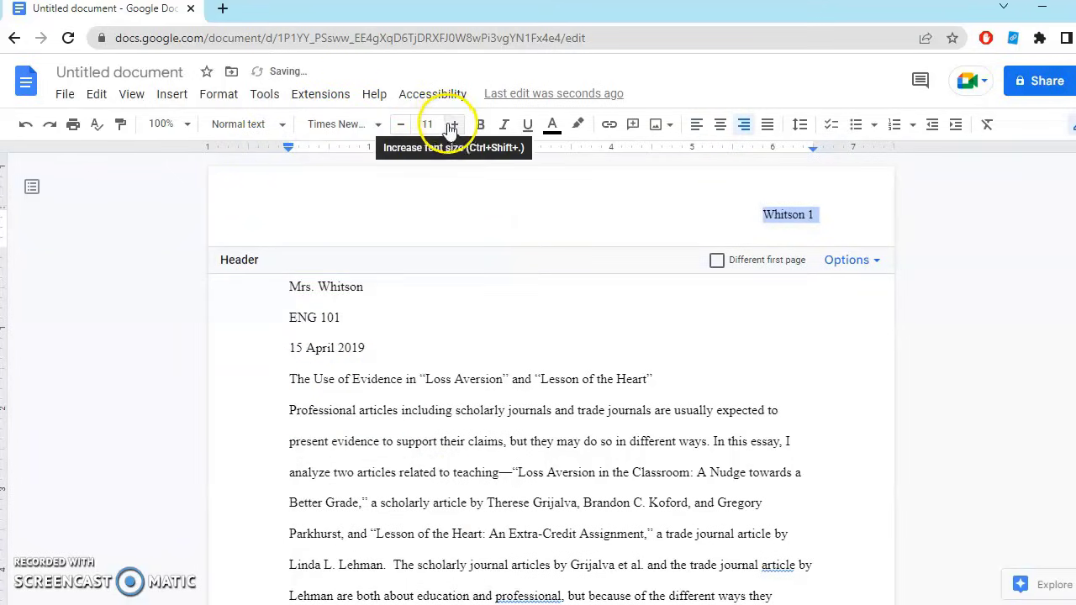
left_click(453, 124)
double_click(457, 383)
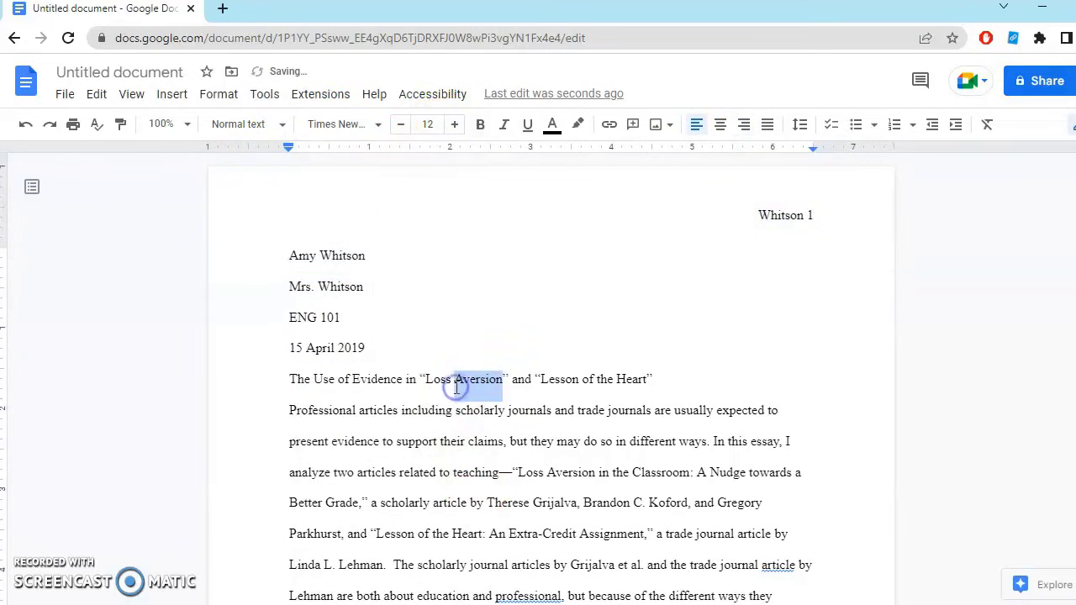
left_click(341, 256)
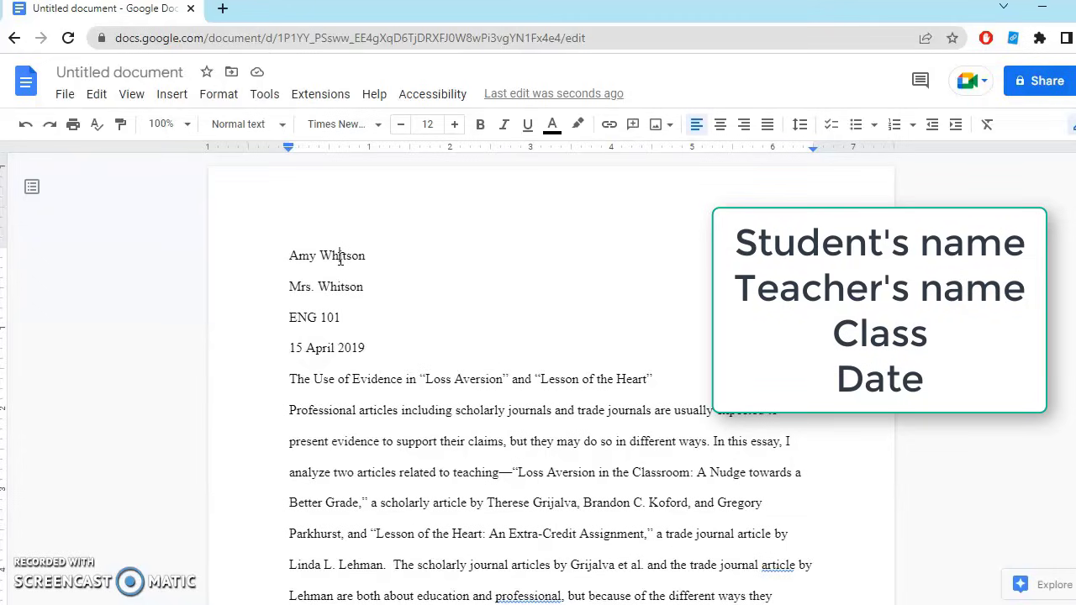
left_click(392, 379)
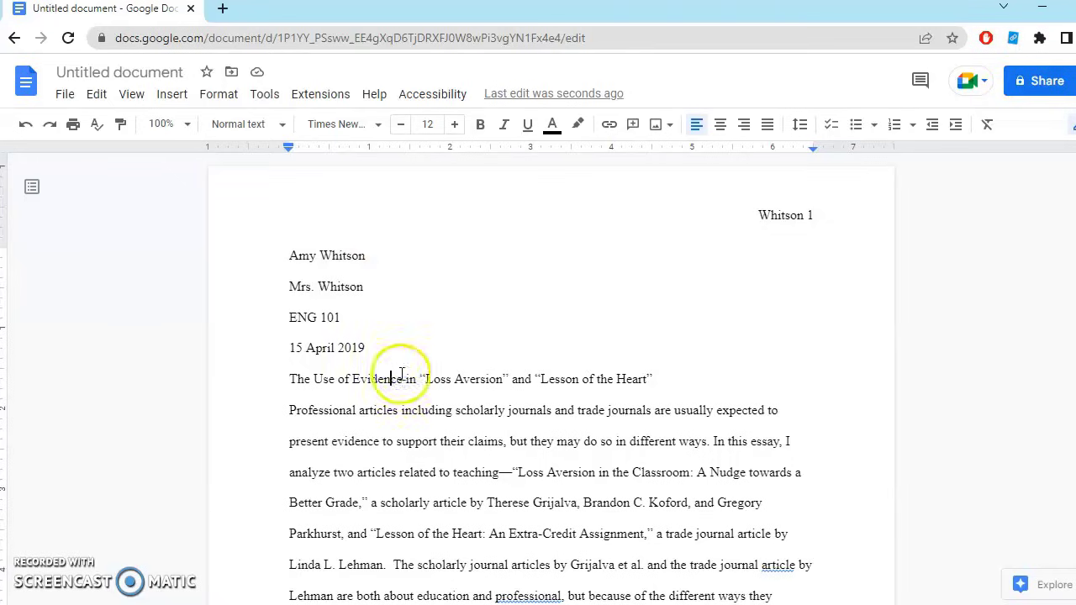
Center-align the essay title line
left_click(720, 127)
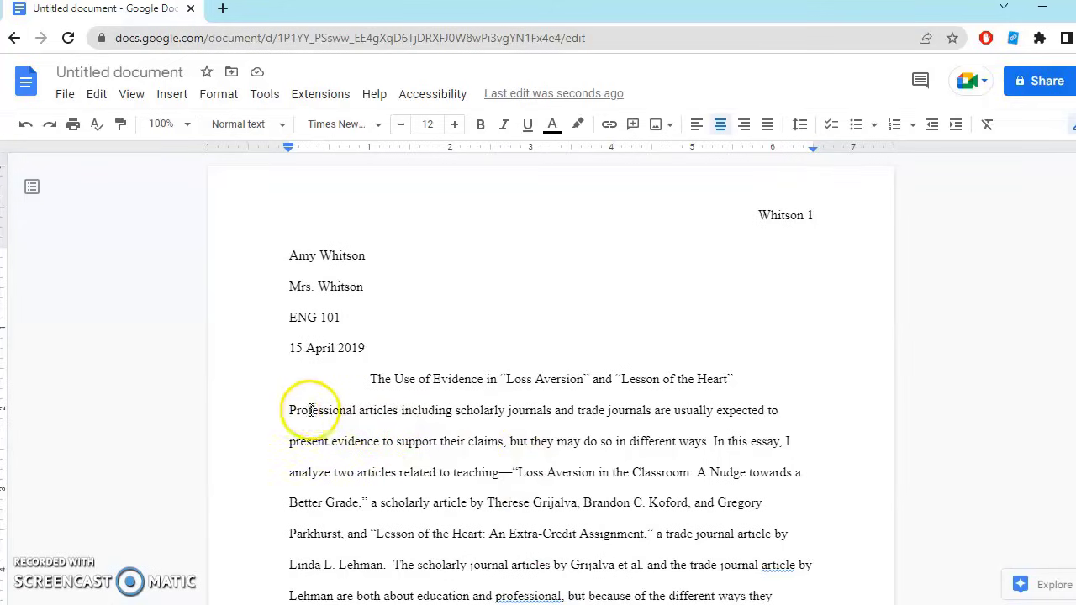
left_click(290, 410)
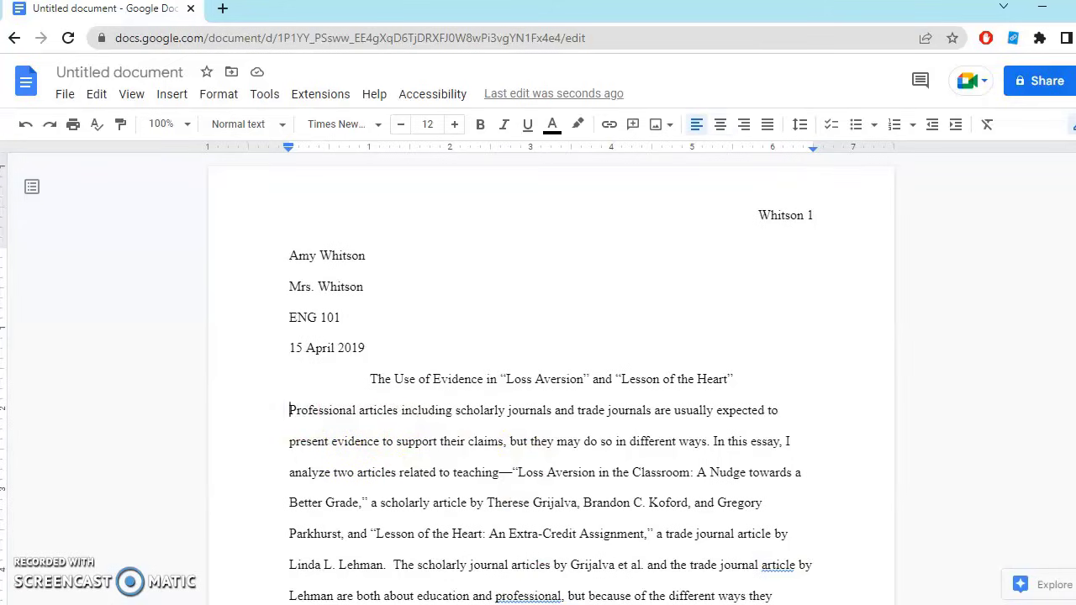
key("Tab")
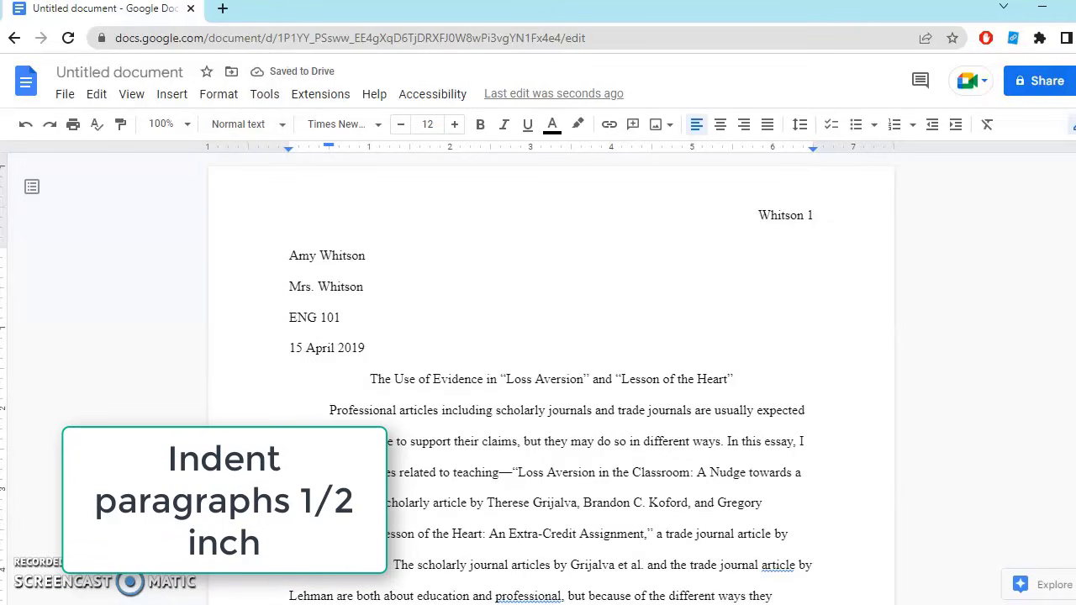
key("BackSpace")
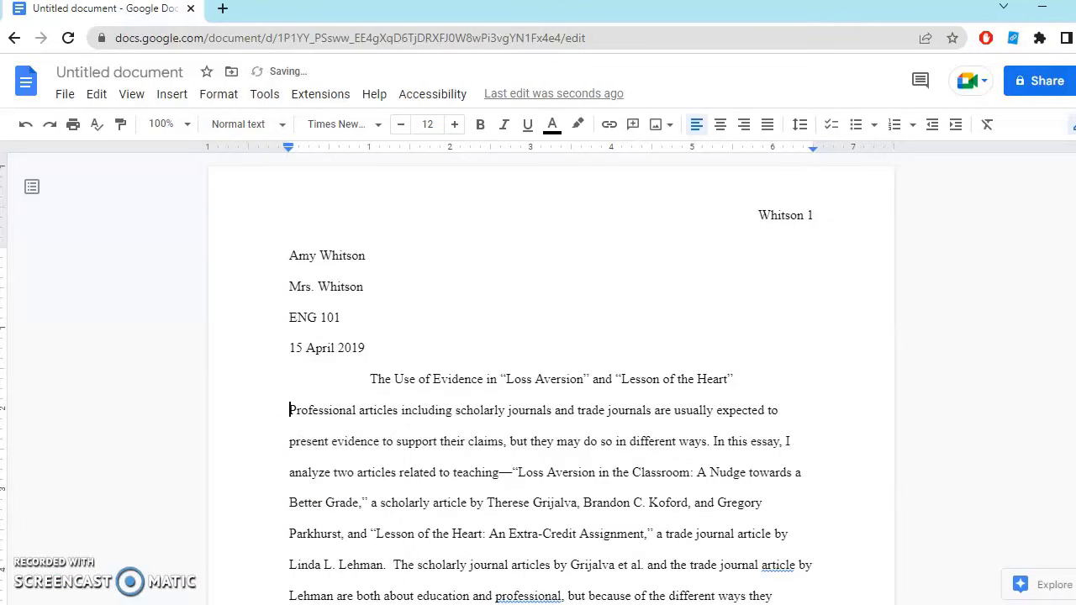
Give the selected body paragraph a 0.5-inch first-line indent through Indentation options
left_click(677, 504)
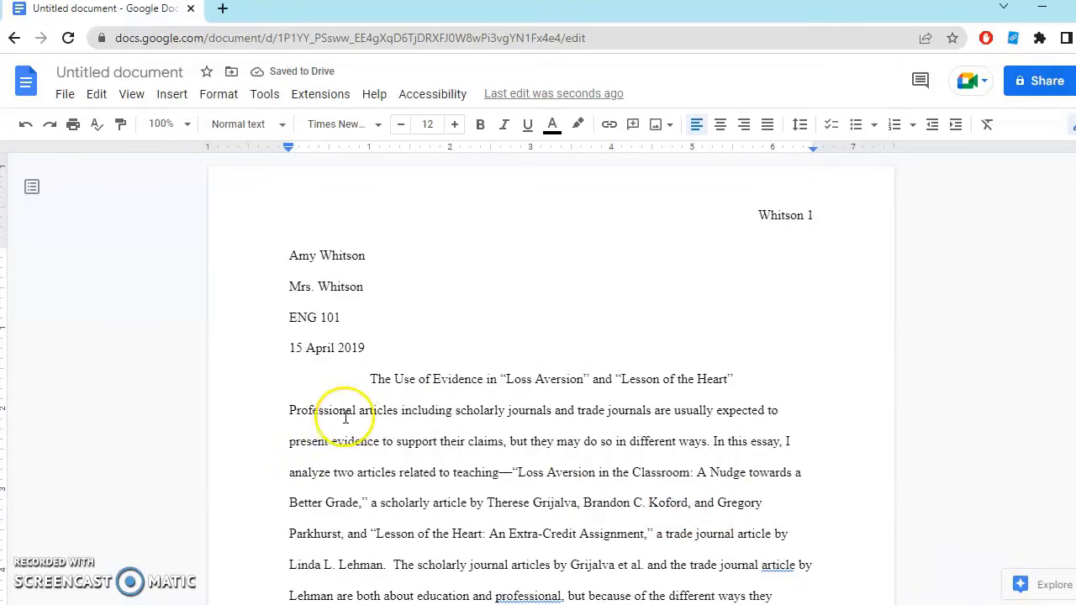
mouse_move(288, 411)
left_mouse_down()
mouse_move(663, 585)
mouse_move(812, 580)
left_mouse_up()
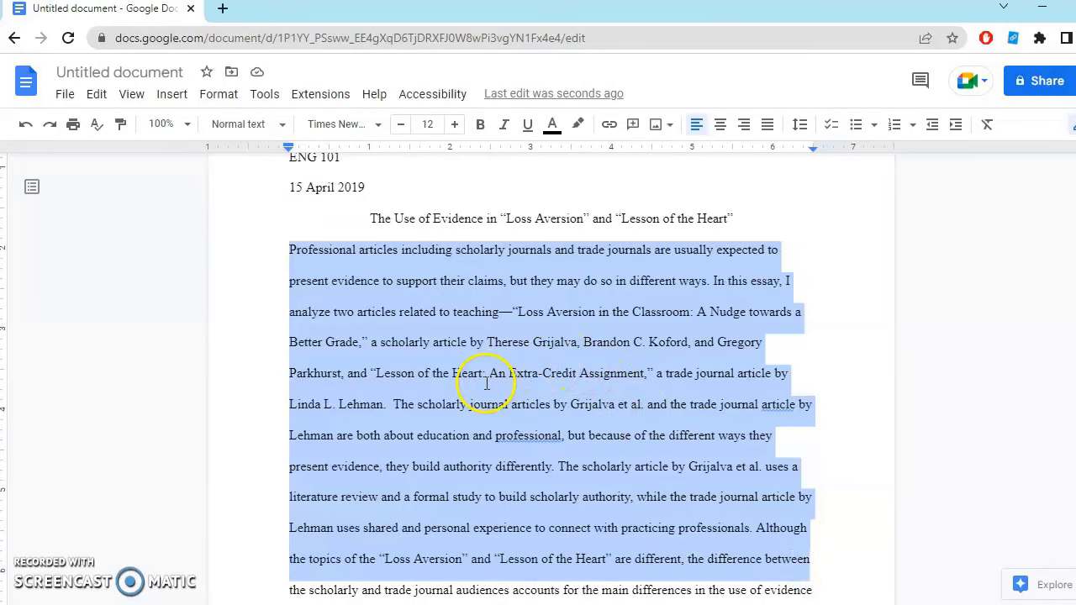
left_click(215, 95)
mouse_move(238, 124)
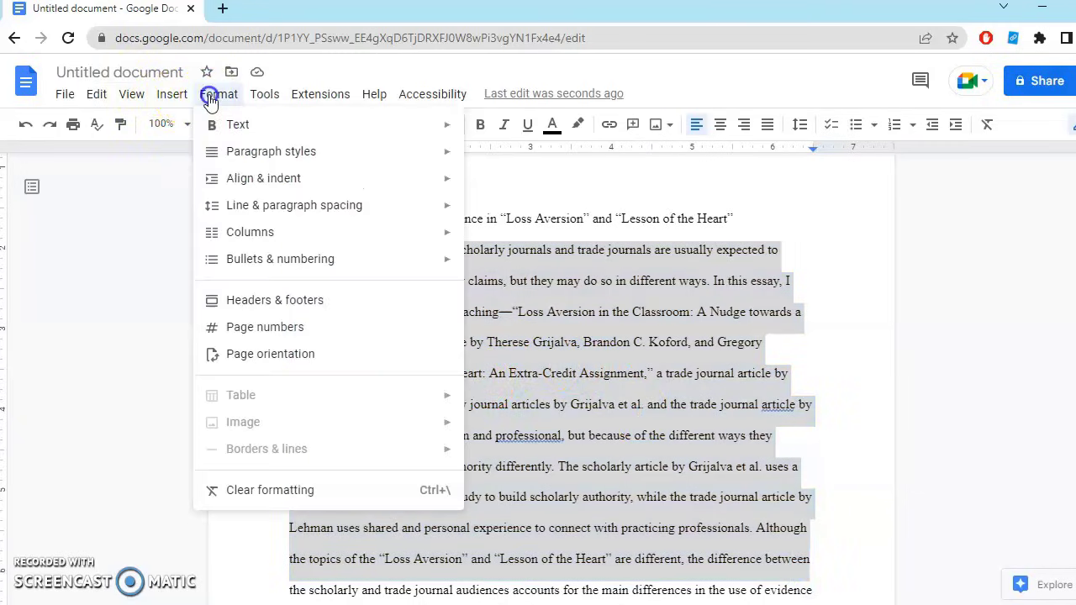
mouse_move(263, 178)
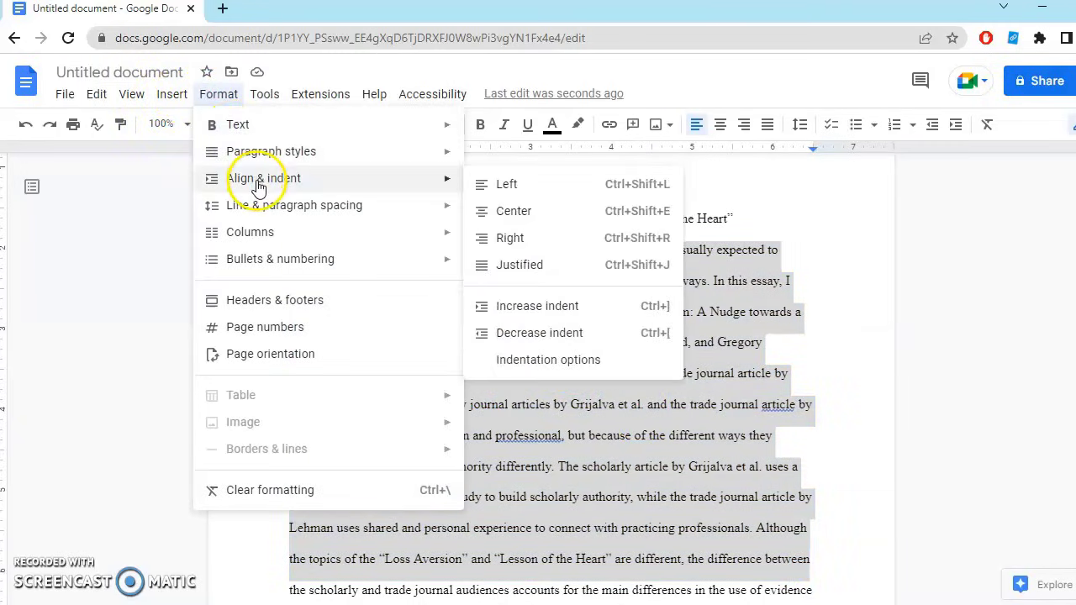
left_click(547, 360)
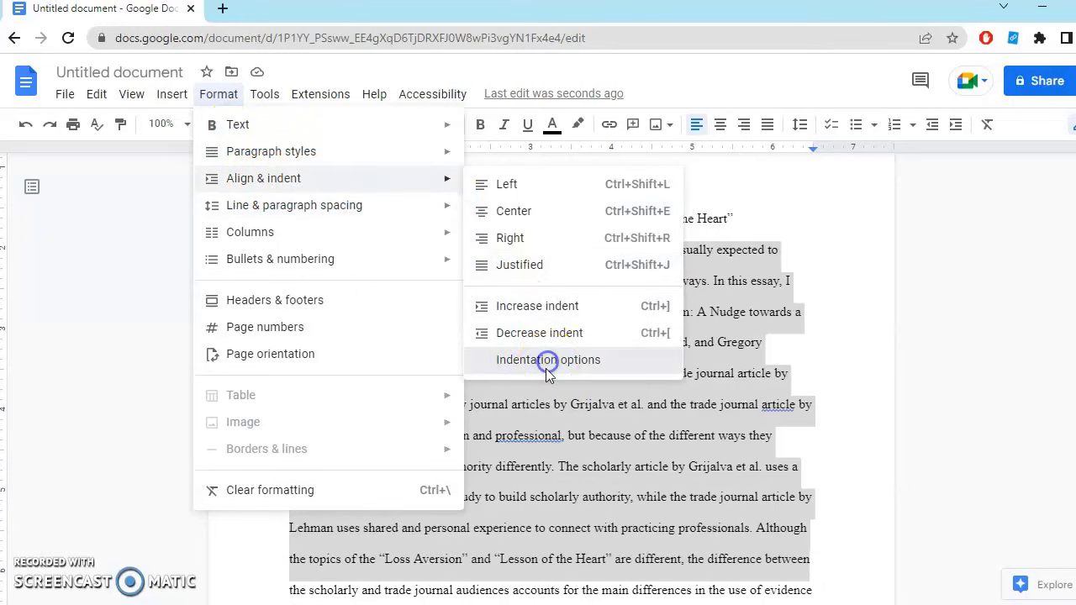
left_click(494, 403)
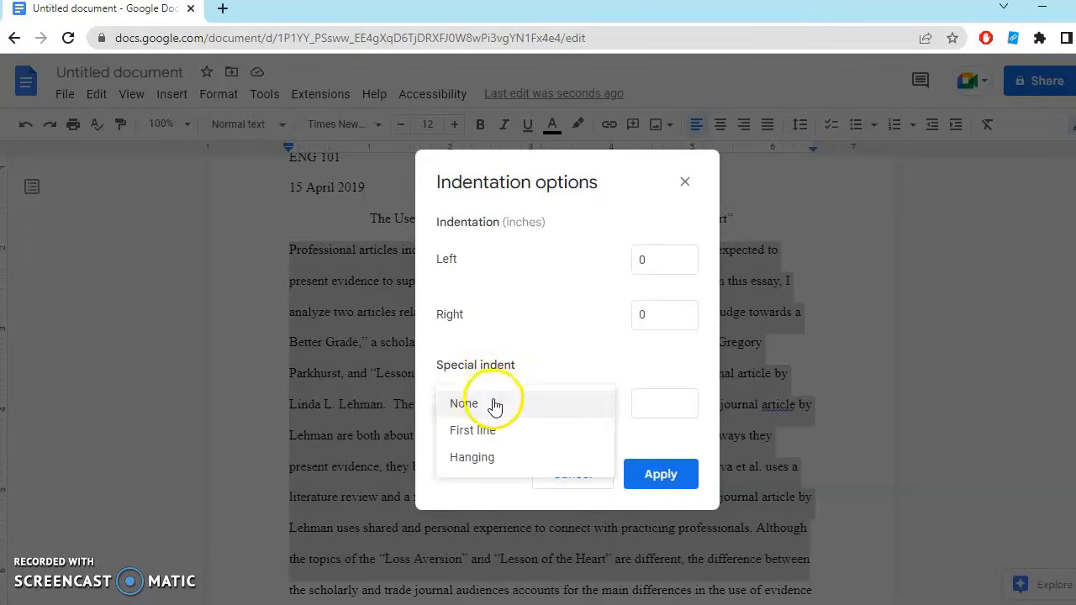
left_click(492, 429)
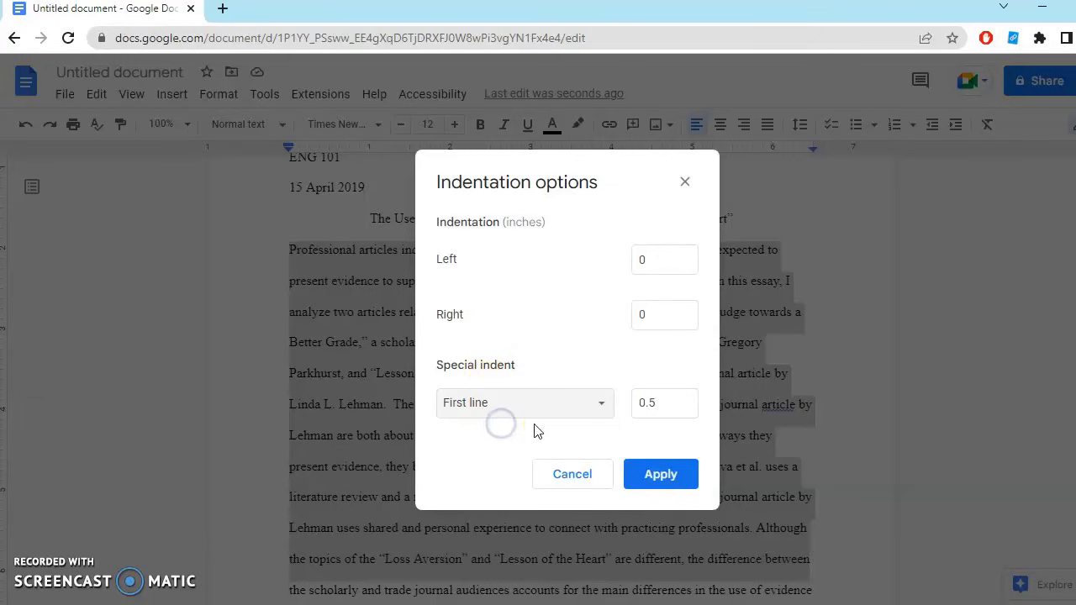
left_click(675, 475)
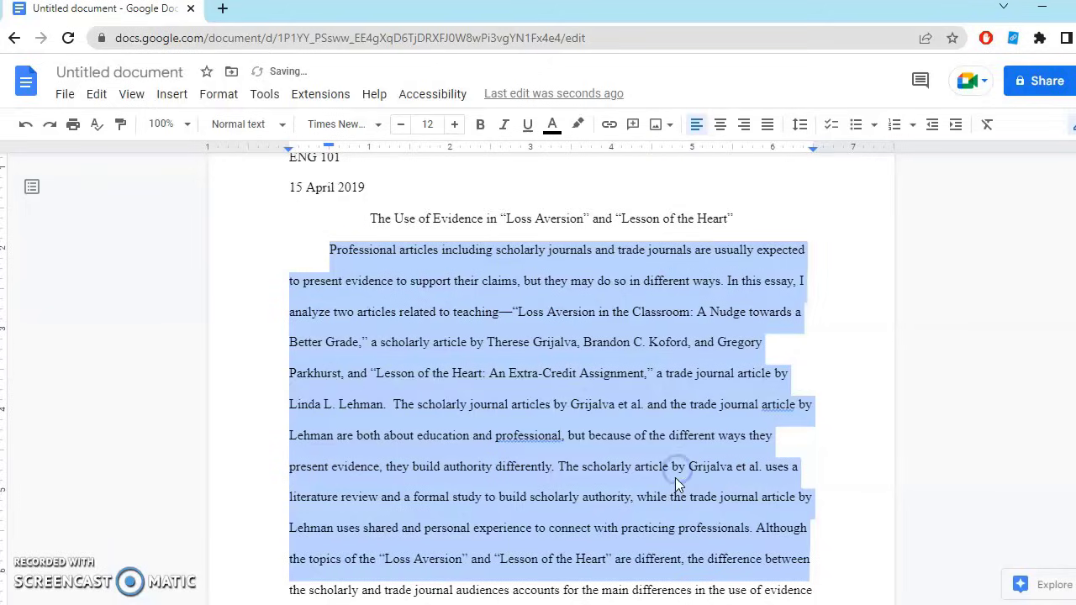
left_click(557, 423)
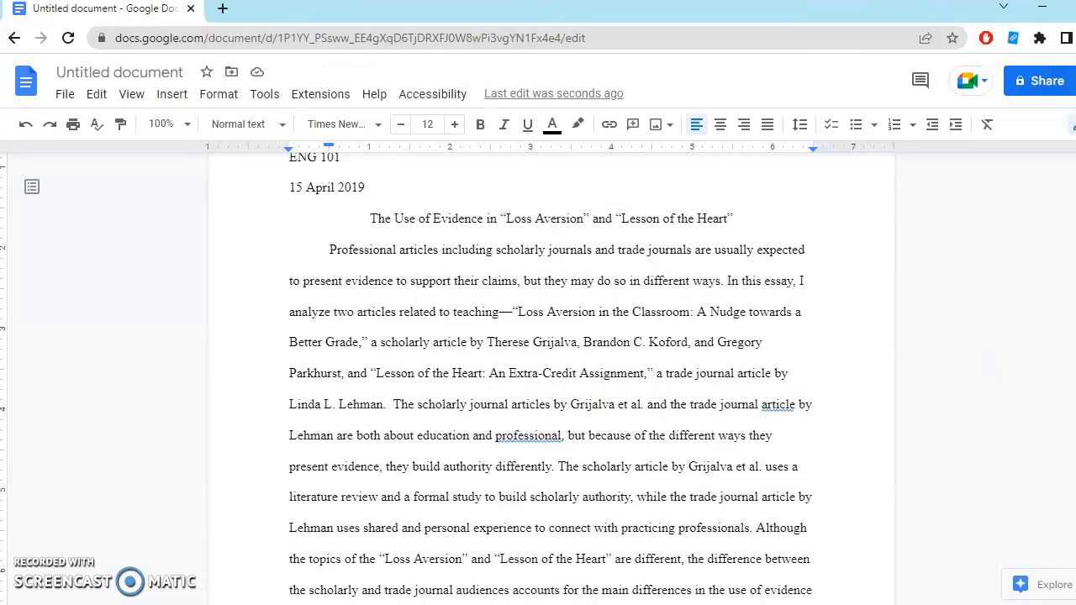
Scroll to the essay's end and place the cursor before the Works Cited heading
scroll(551, 378, "down", 3)
scroll(550, 378, "down", 6)
scroll(551, 379, "down", 6)
scroll(550, 378, "down", 3)
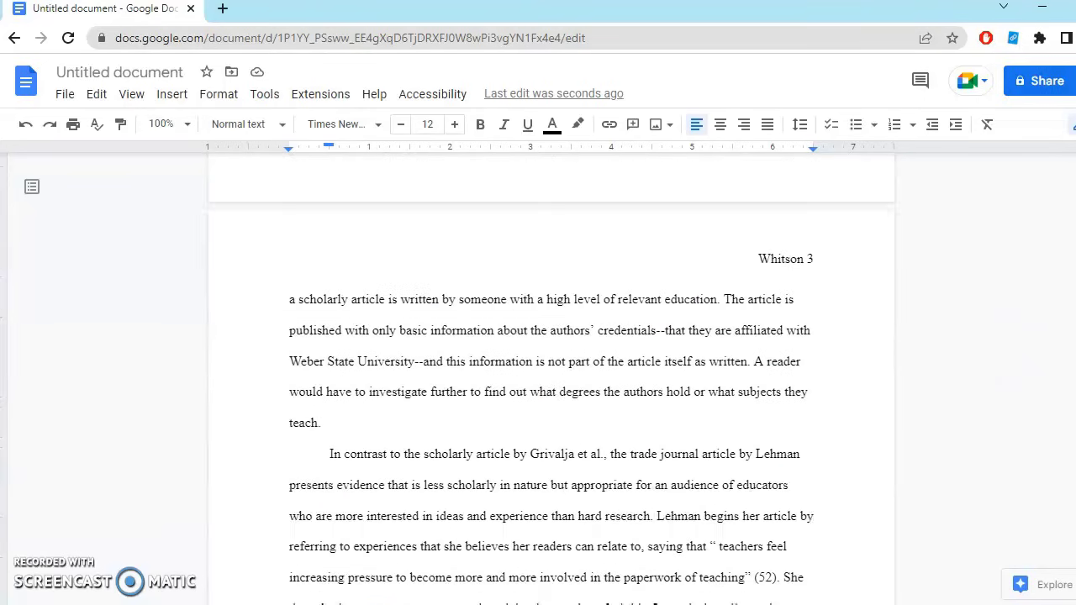
scroll(550, 378, "down", 6)
scroll(551, 378, "down", 1)
scroll(550, 379, "down", 4)
scroll(551, 378, "down", 4)
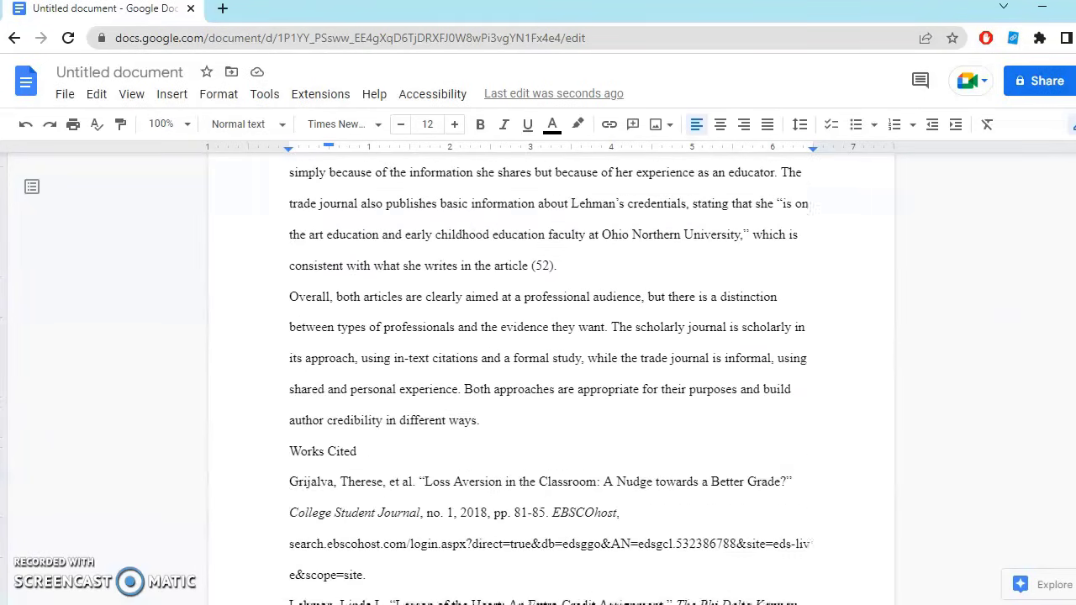
scroll(551, 378, "down", 1)
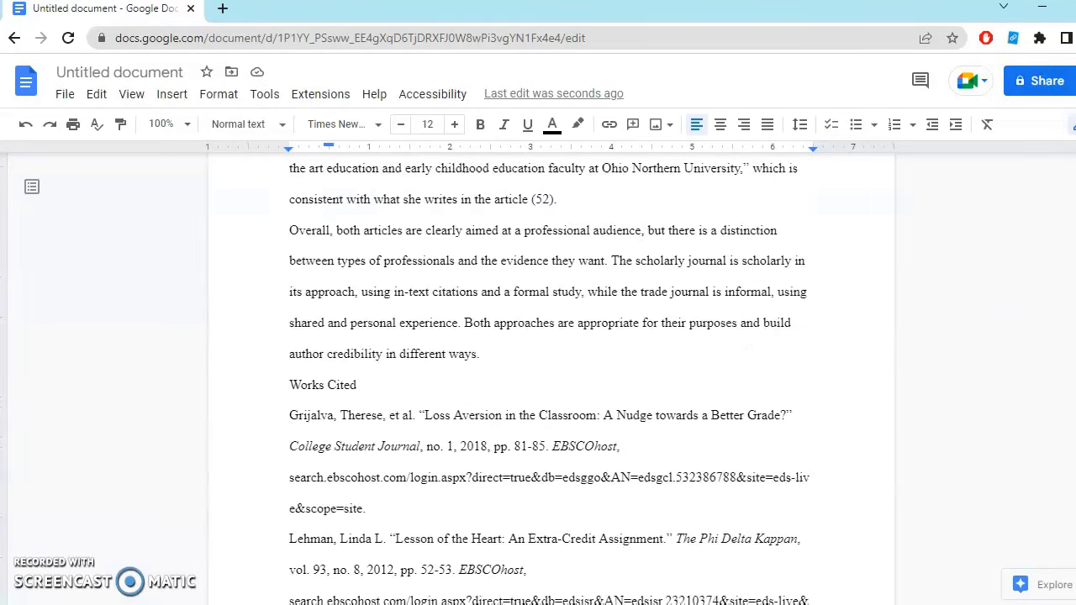
left_click(281, 381)
left_click(594, 504)
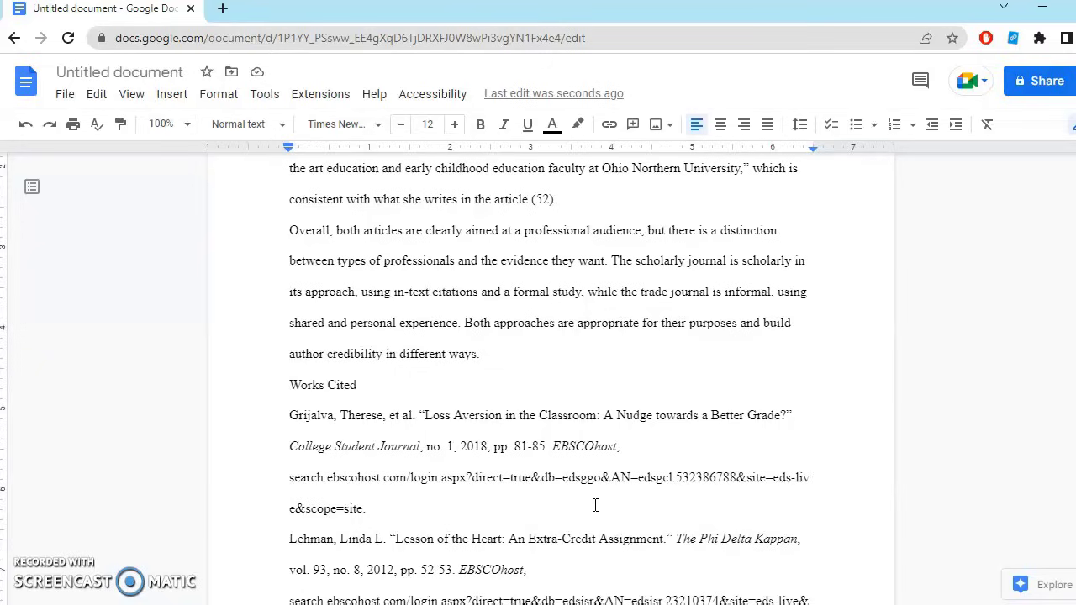
Insert a page break before the Works Cited heading
left_click(559, 444)
left_click(181, 97)
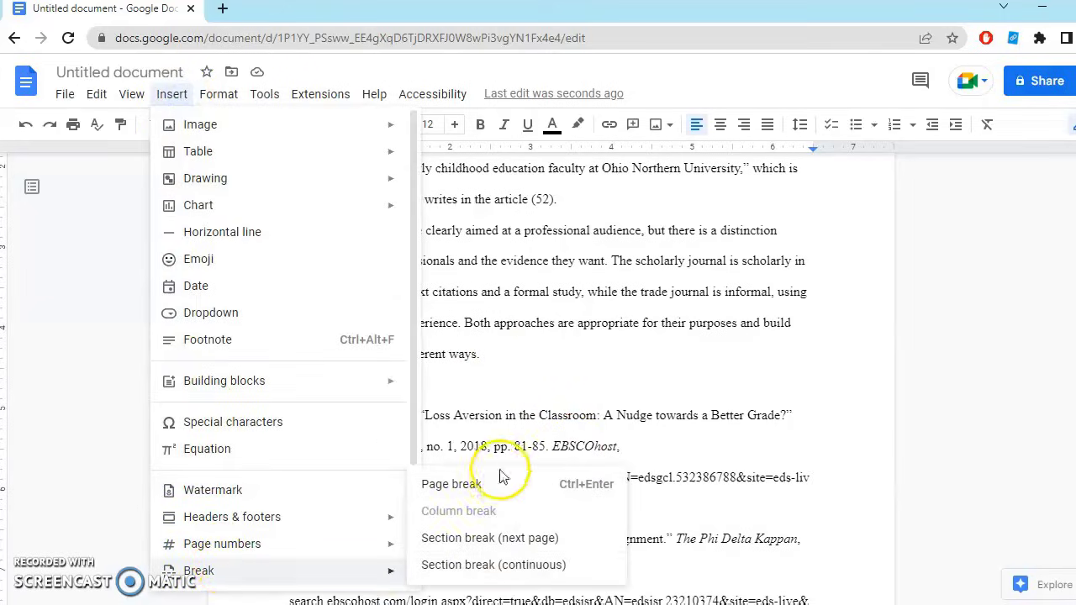
left_click(430, 483)
Type 'as' after the essay's final sentence, then return to the Works Cited heading
left_click(511, 386)
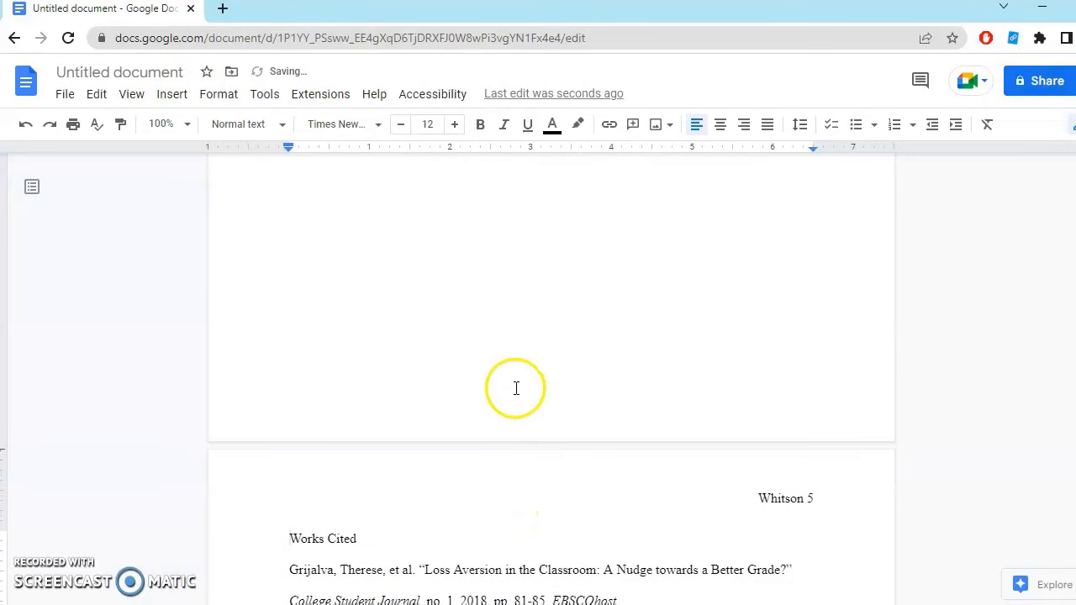
scroll(498, 200, "down", 3)
left_click(499, 226)
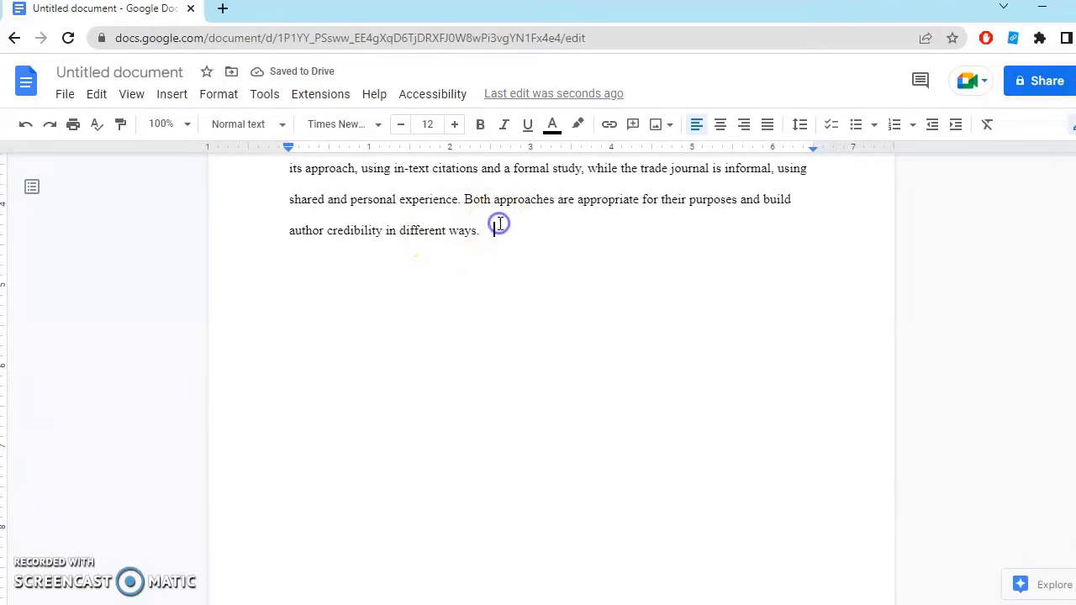
type("asfasf")
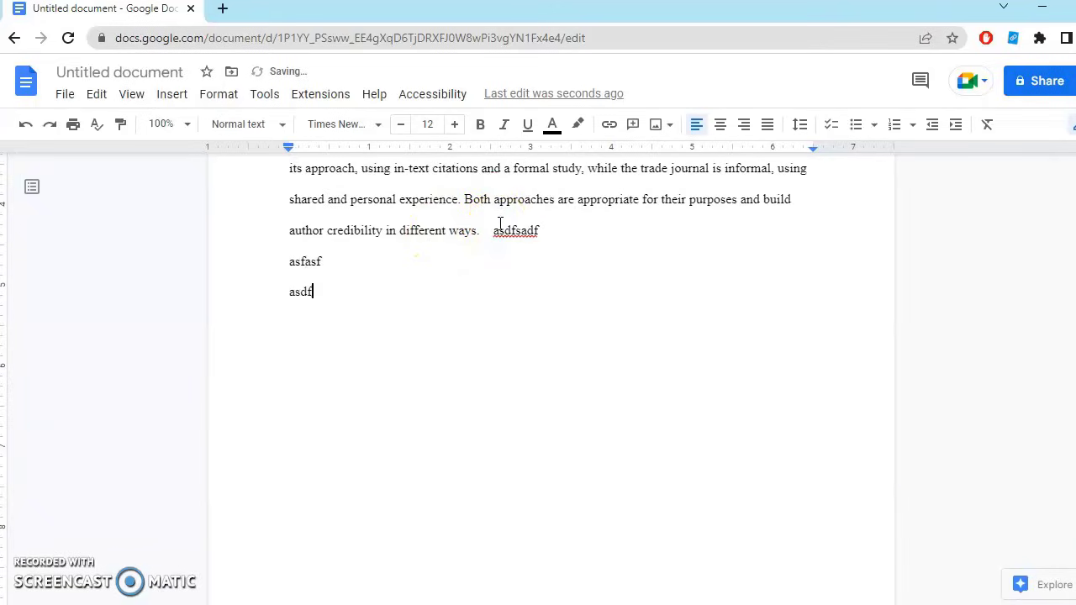
scroll(712, 356, "down", 5)
left_click(715, 356)
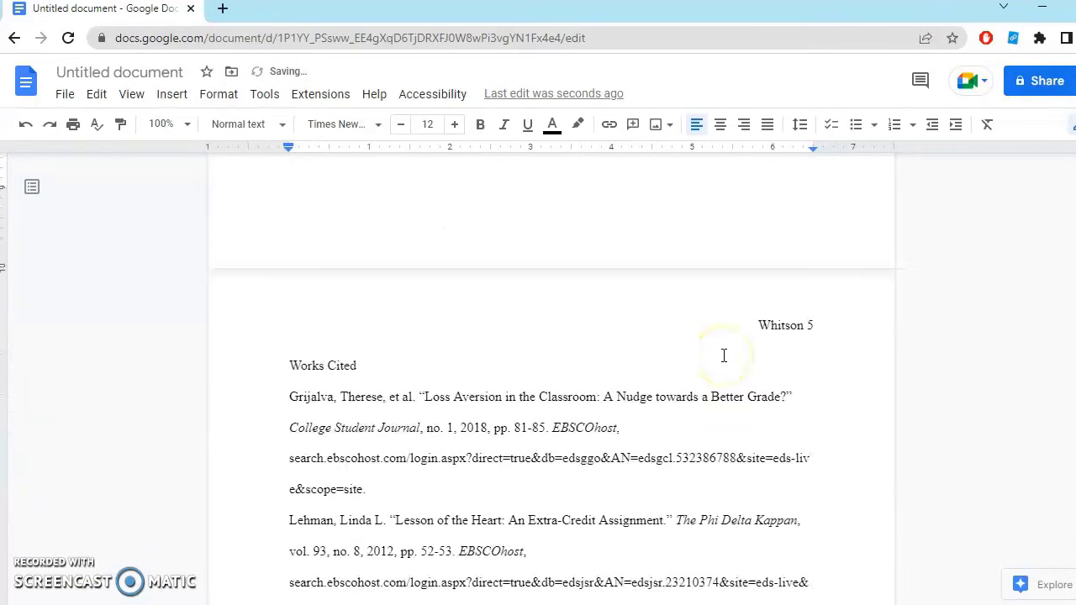
left_click(330, 366)
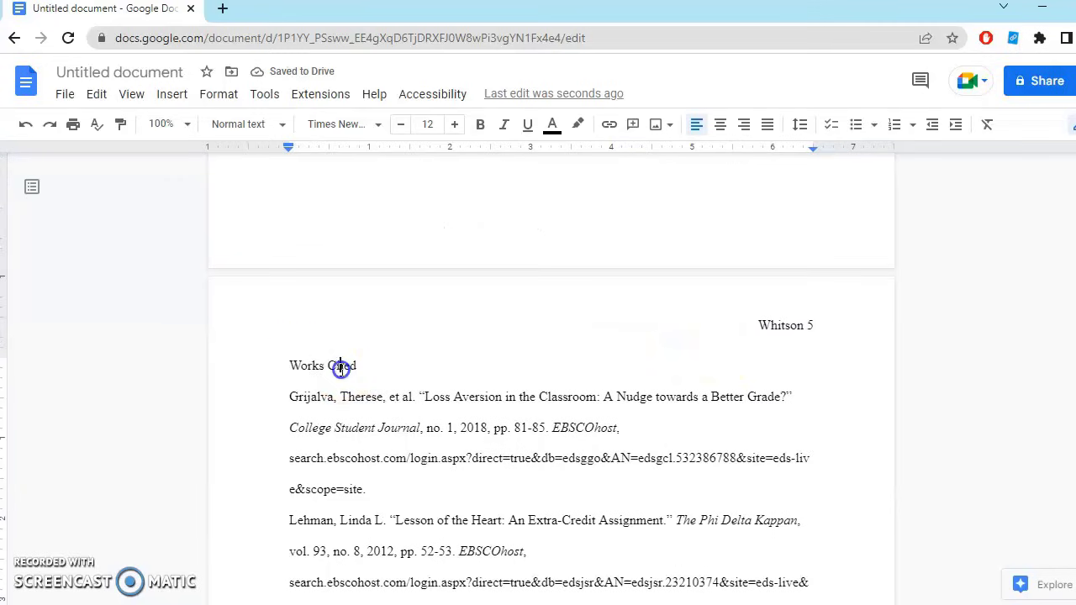
Center the Works Cited heading and apply a 0.5-inch hanging indent to both citations
left_click(719, 125)
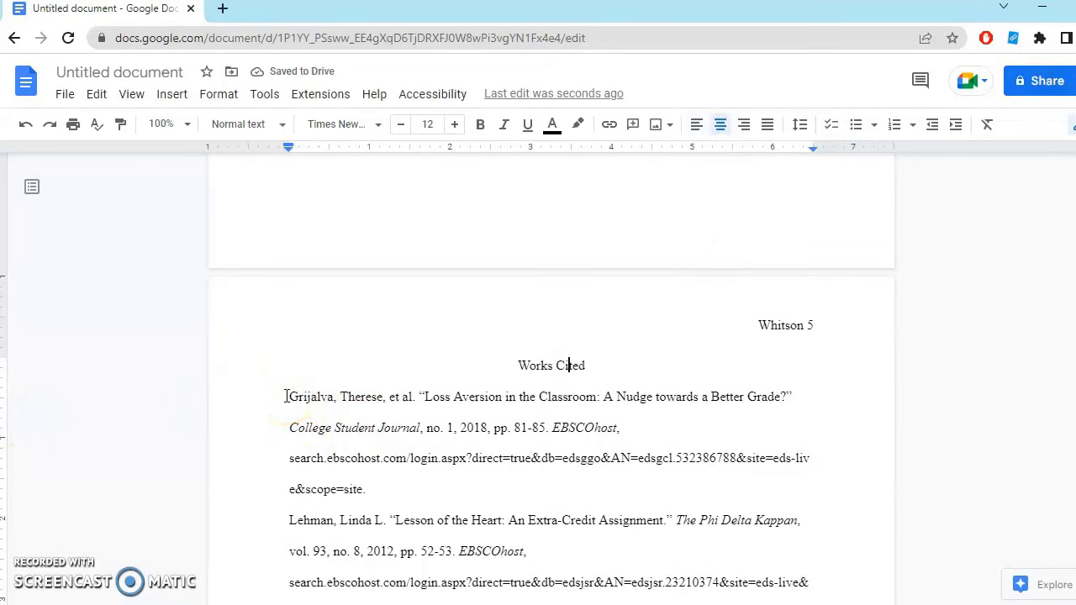
left_click_drag(286, 396, 568, 597)
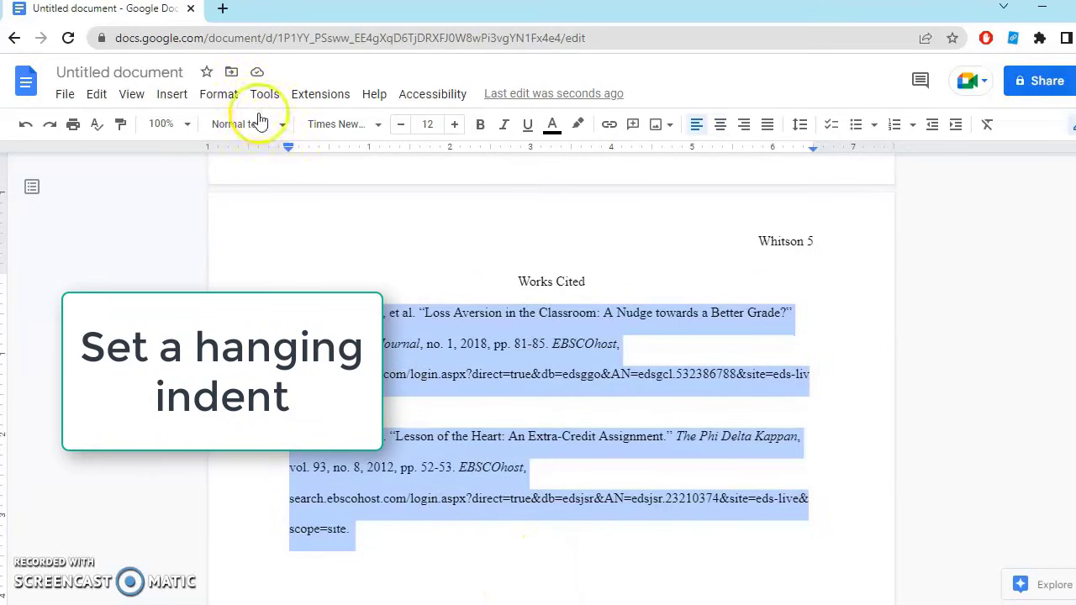
left_click(210, 96)
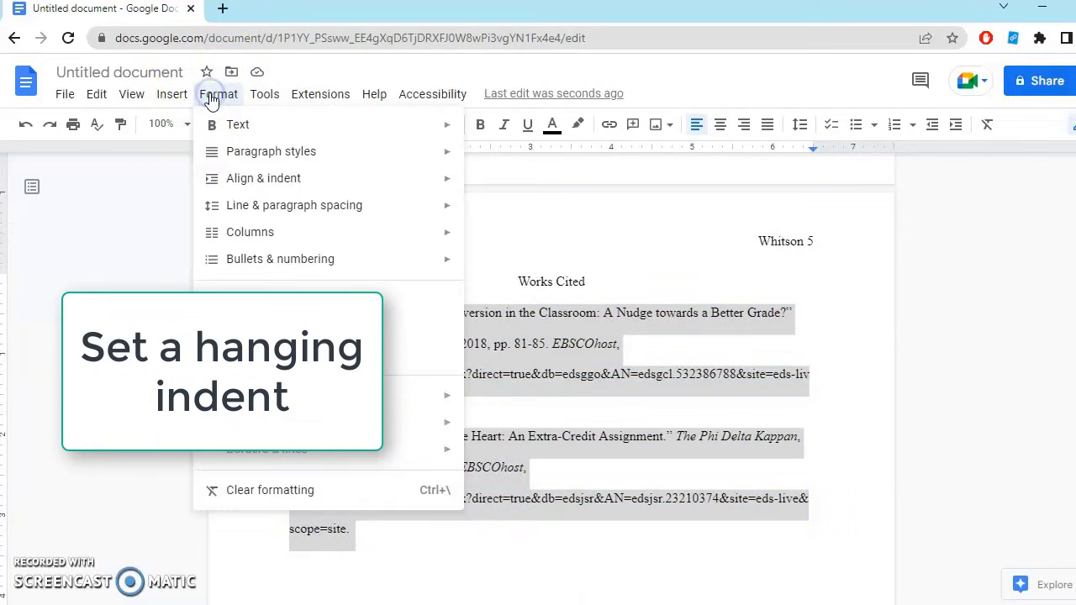
left_click(250, 187)
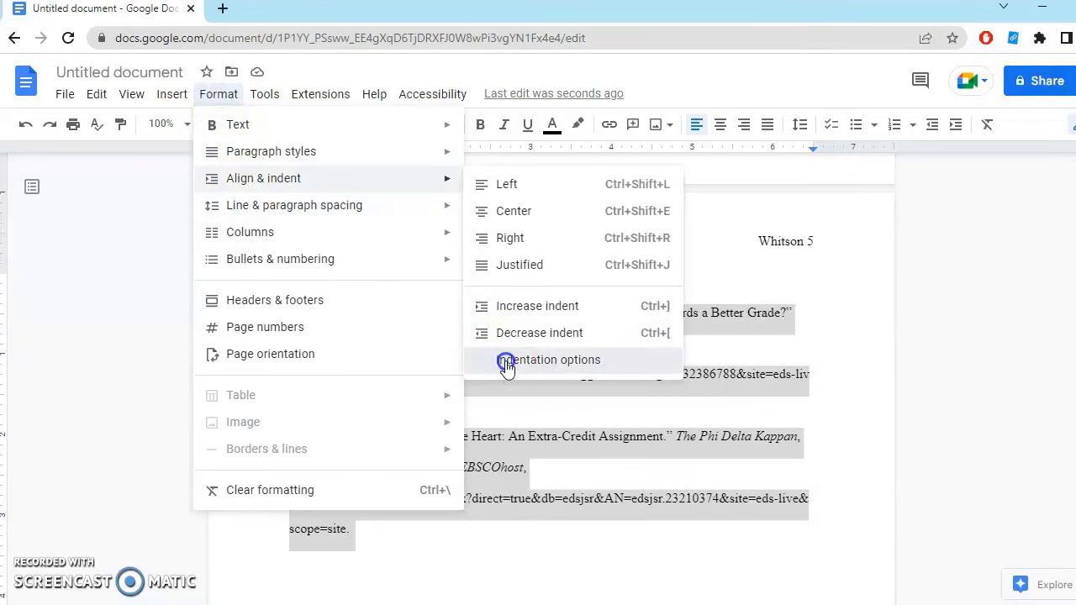
left_click(502, 360)
left_click(513, 405)
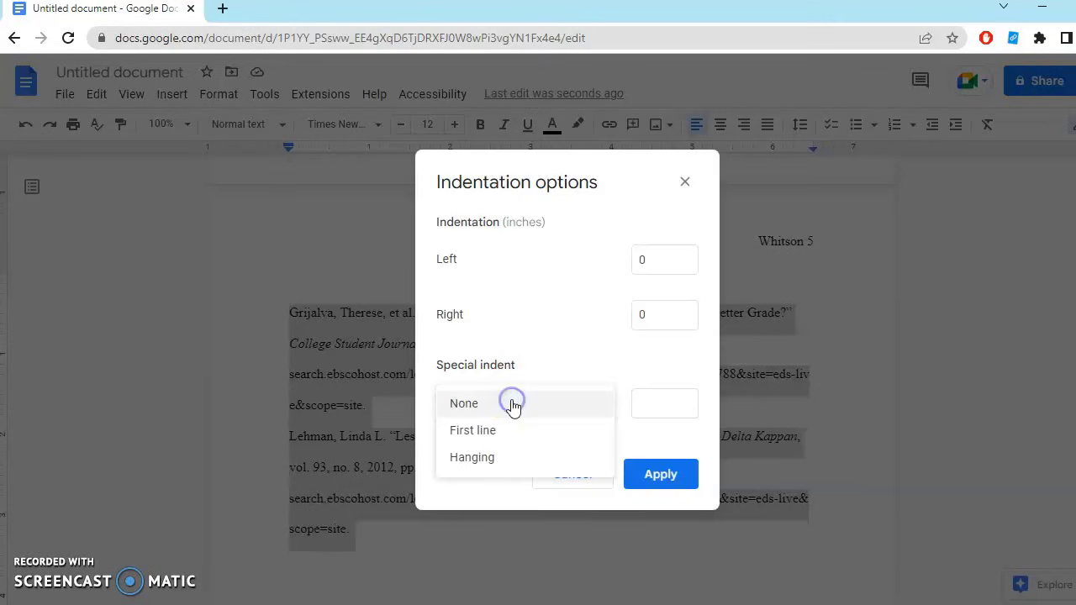
left_click(513, 457)
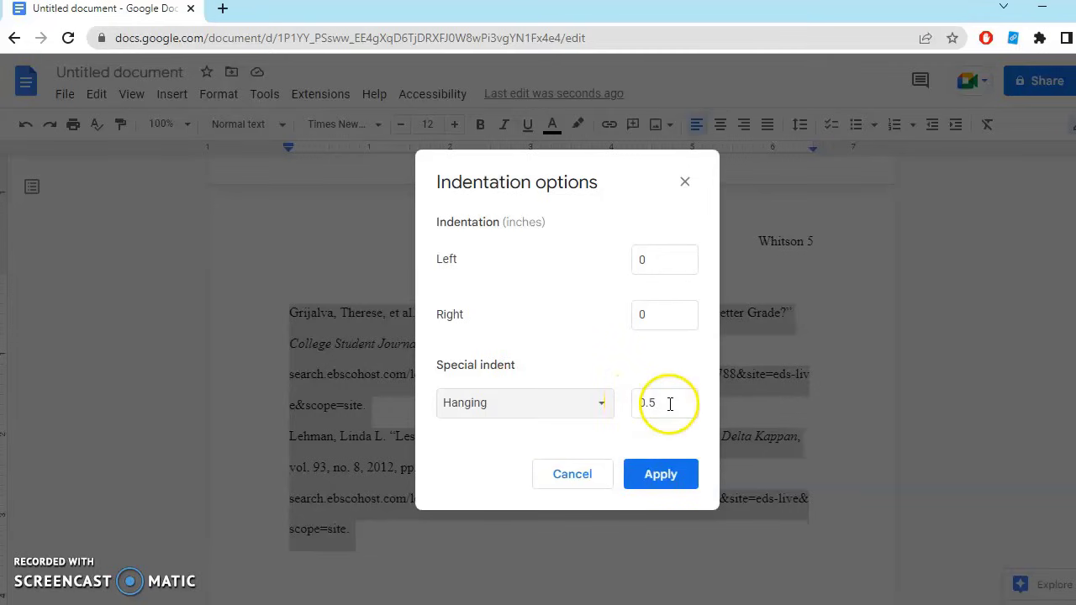
left_click(655, 473)
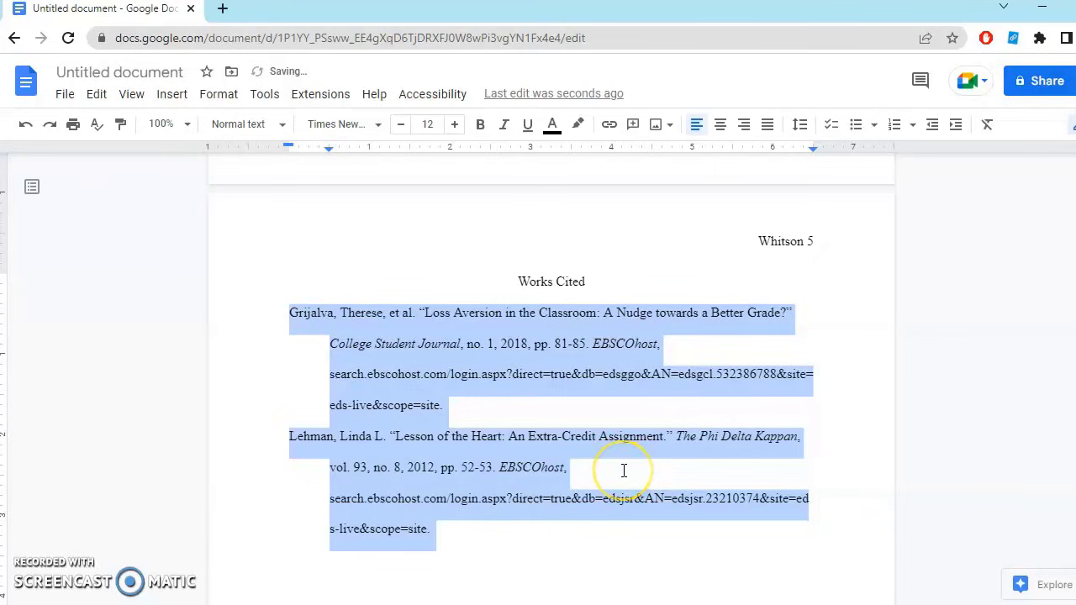
left_click(307, 313)
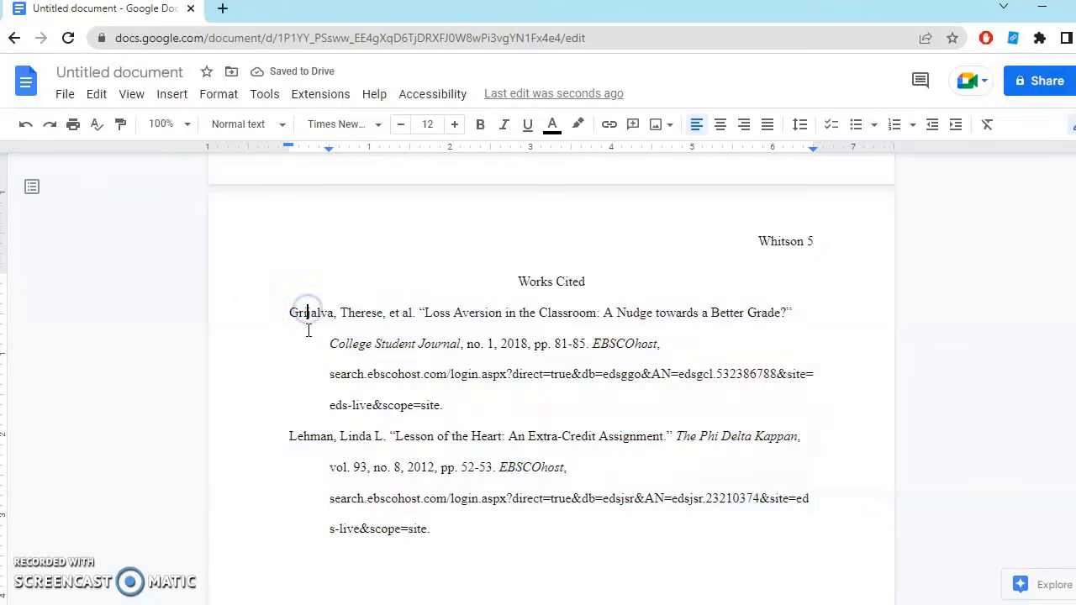
left_click(383, 414)
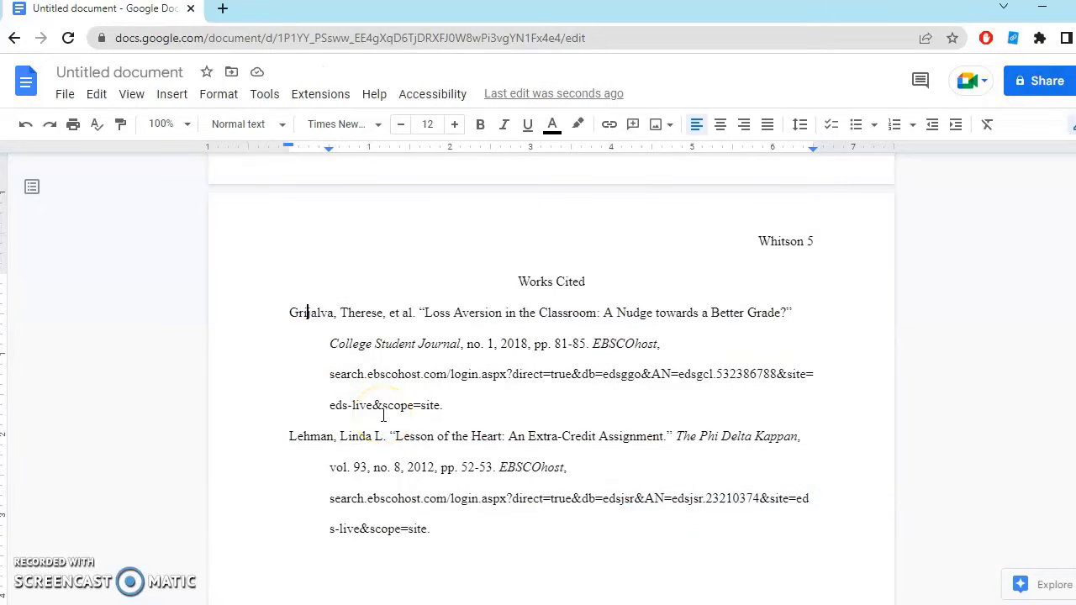